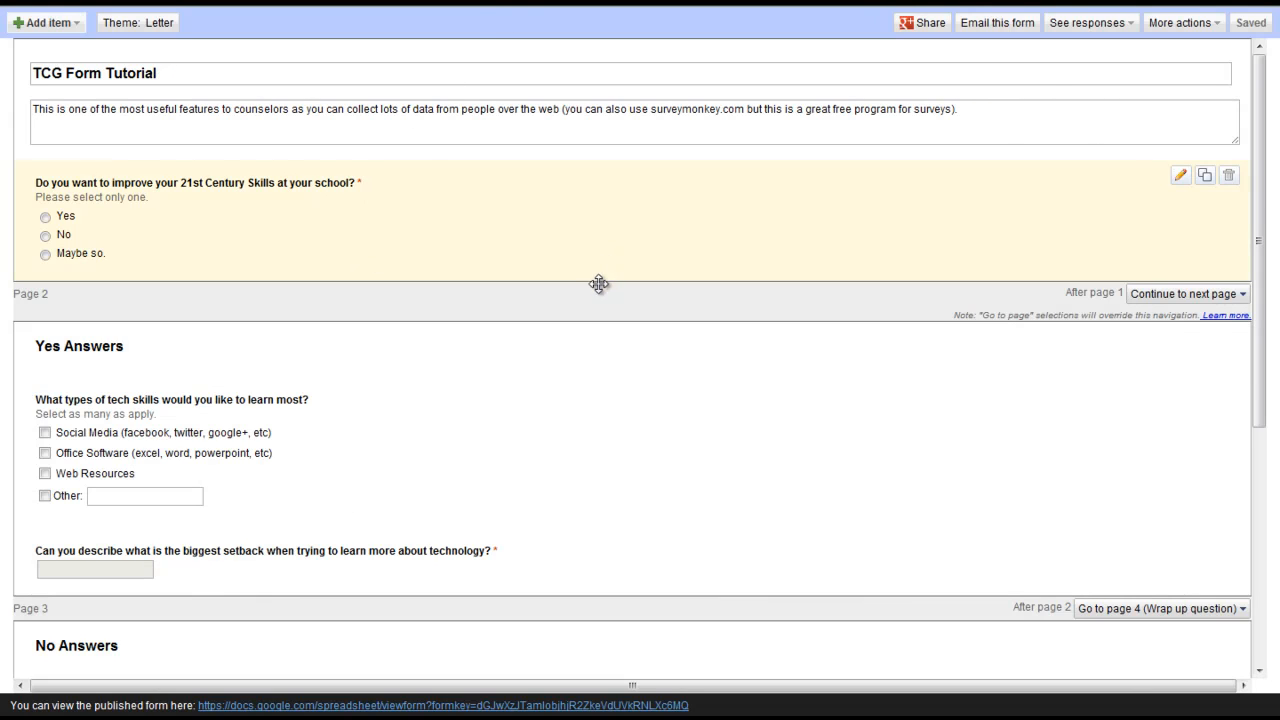
Look through the pages and questions of the existing TCG Form Tutorial form.
scroll(557, 352, "down", 4)
scroll(557, 352, "up", 4)
scroll(444, 233, "down", 4)
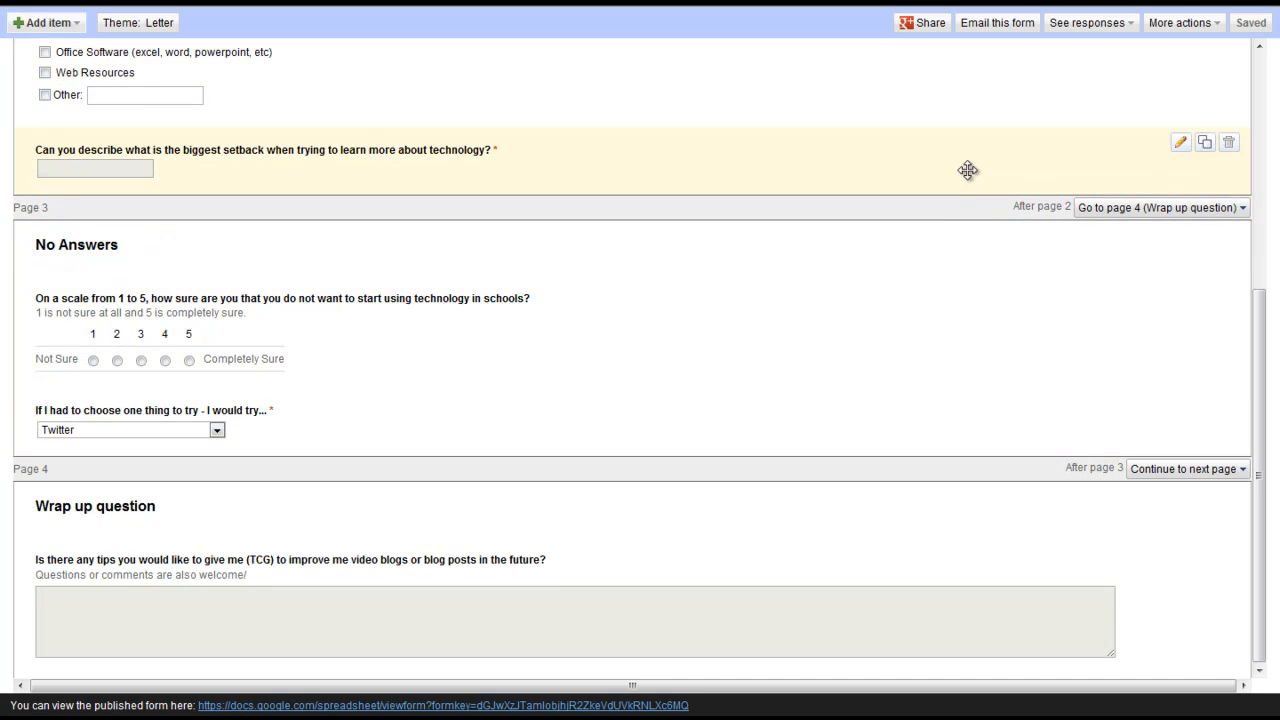
scroll(777, 276, "up", 4)
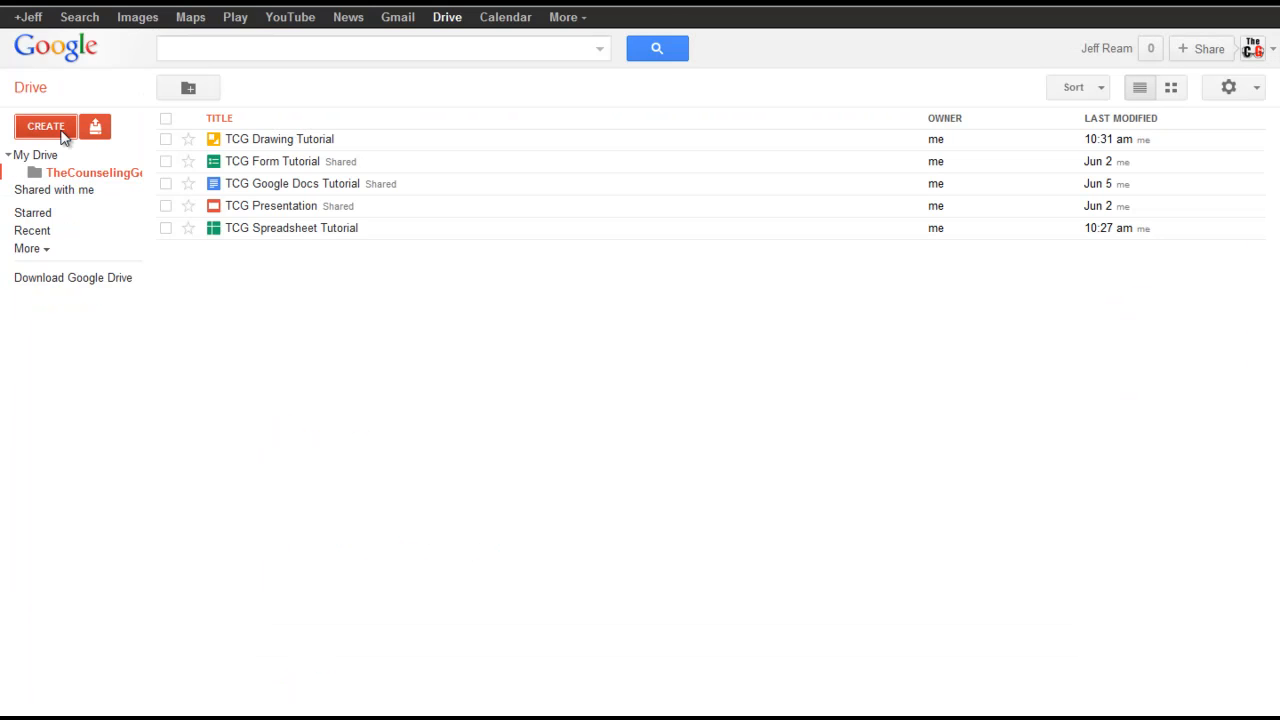
Create a new blank form from the Drive file list.
left_click(64, 131)
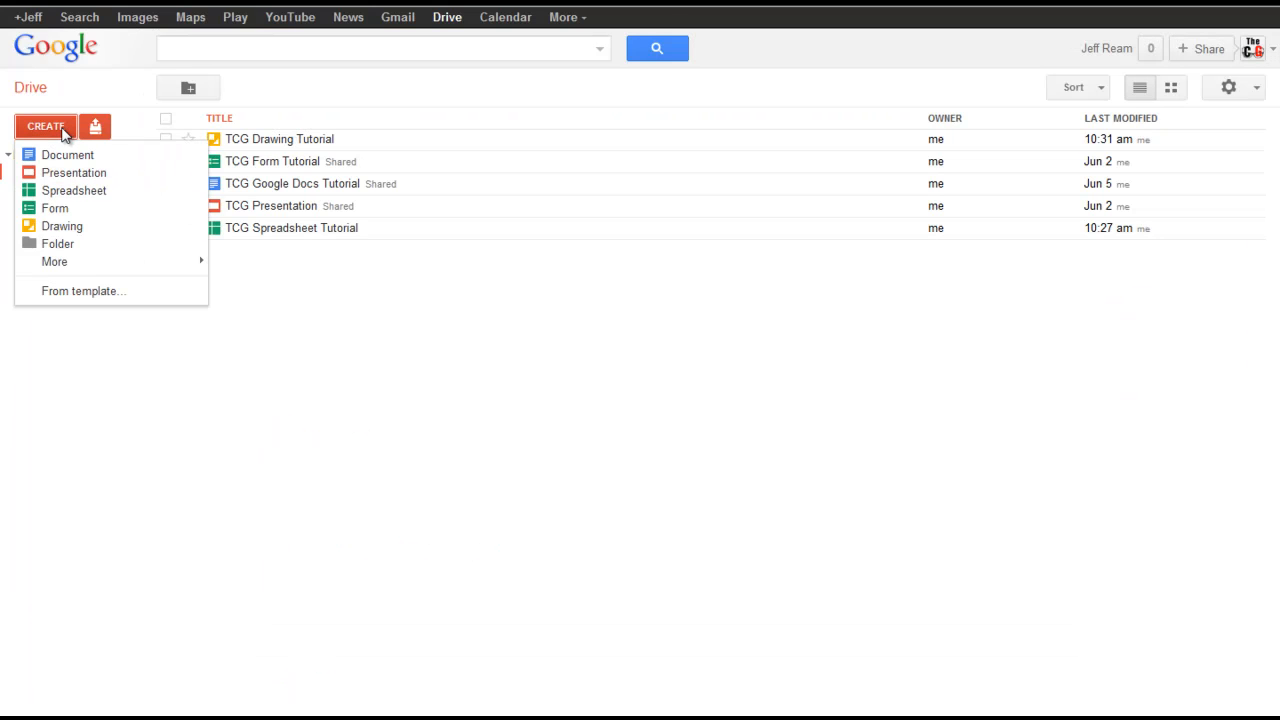
left_click(55, 209)
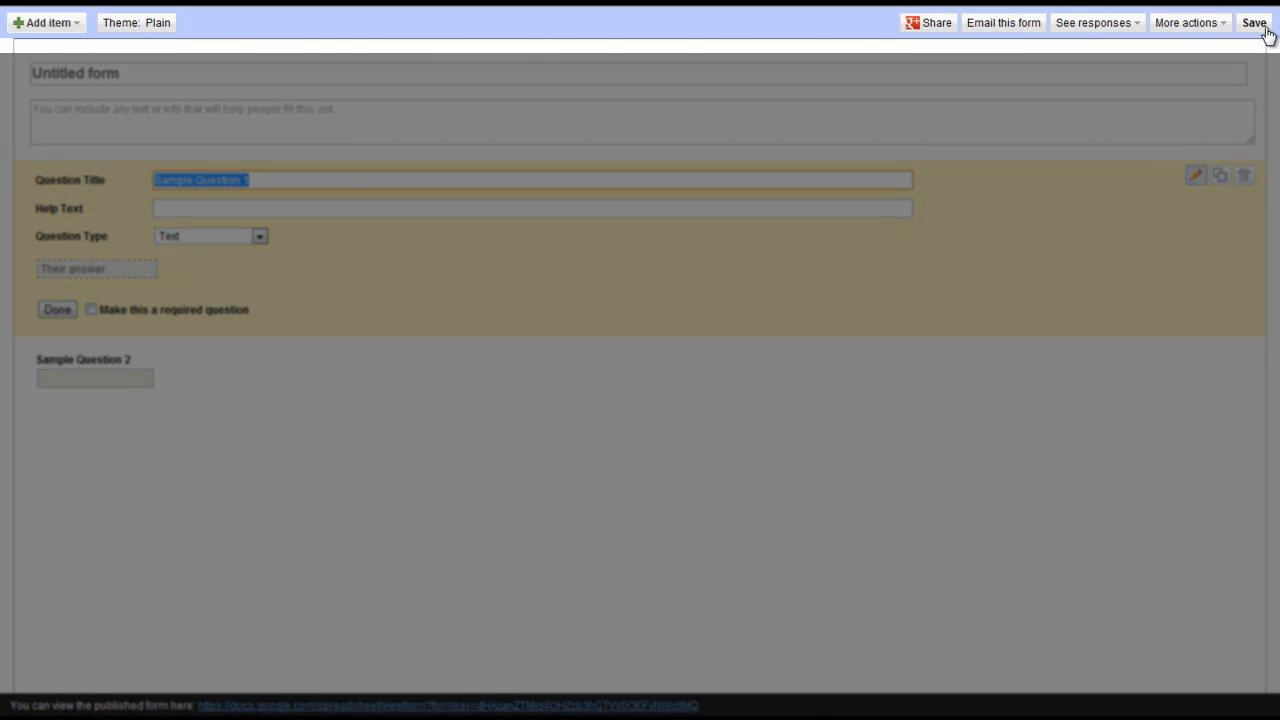
left_click(44, 22)
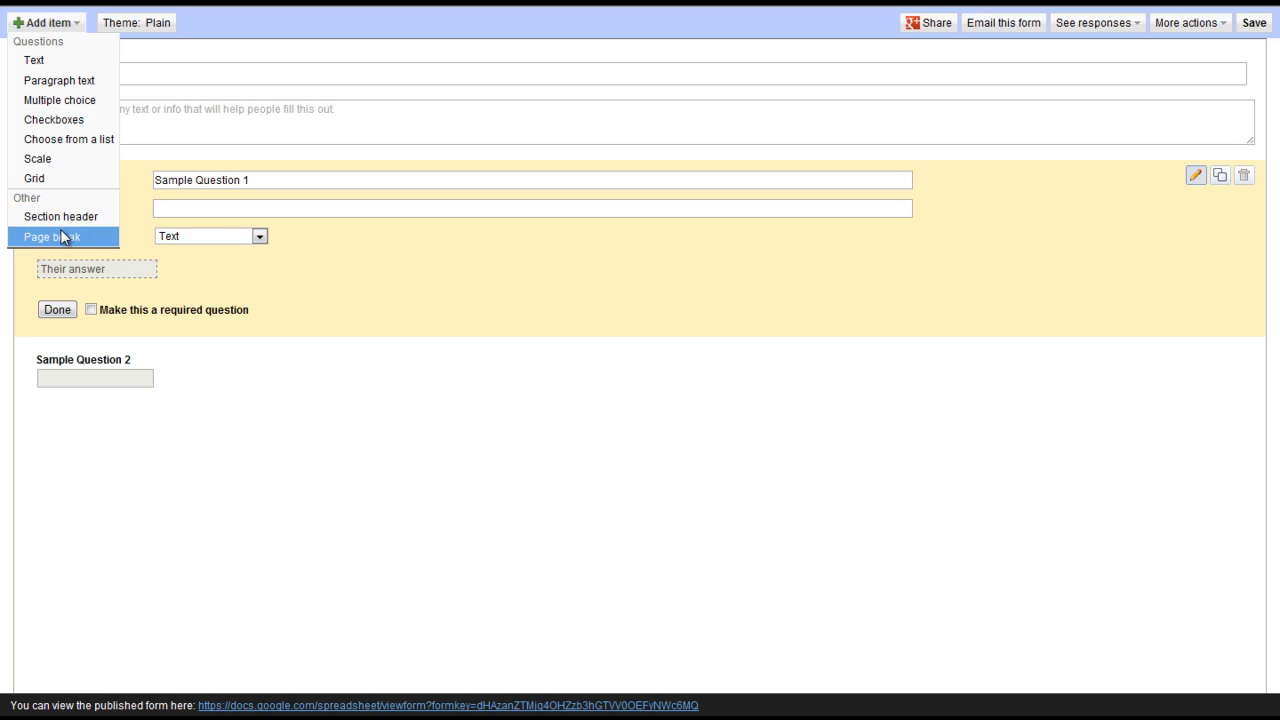
left_click(254, 20)
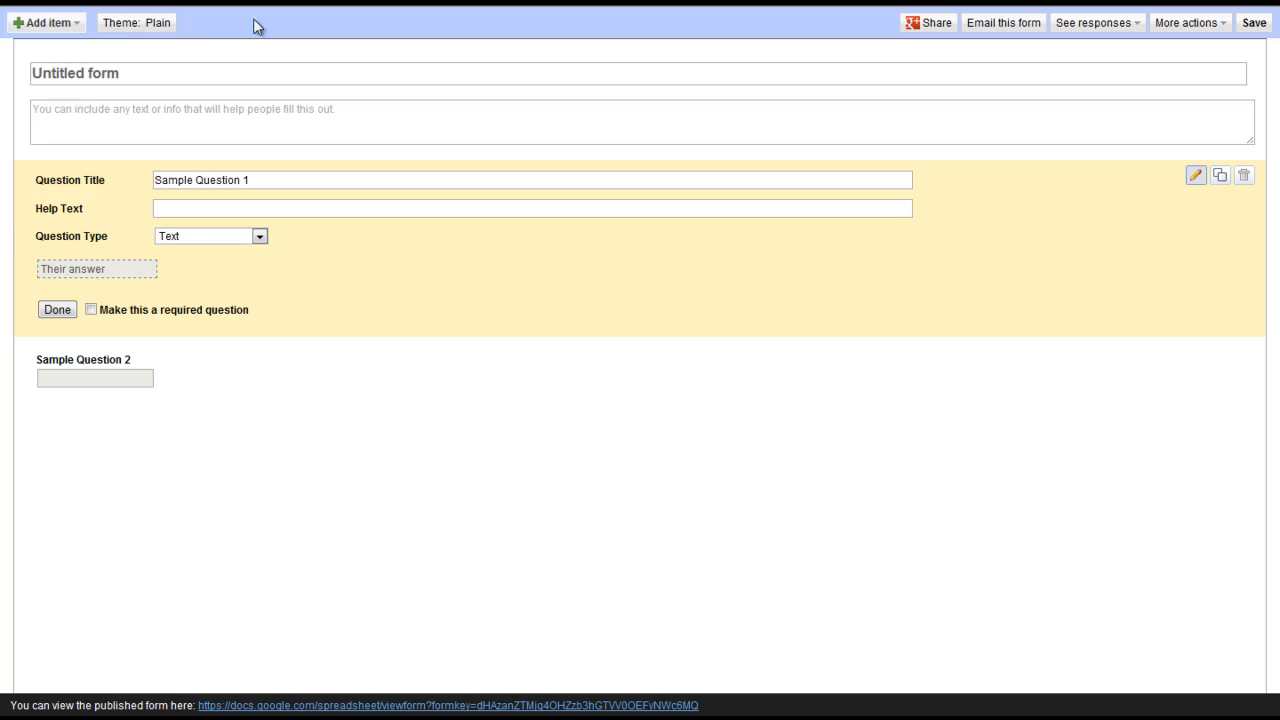
Browse the form themes and apply the Blueprints theme to the new form.
left_click(160, 27)
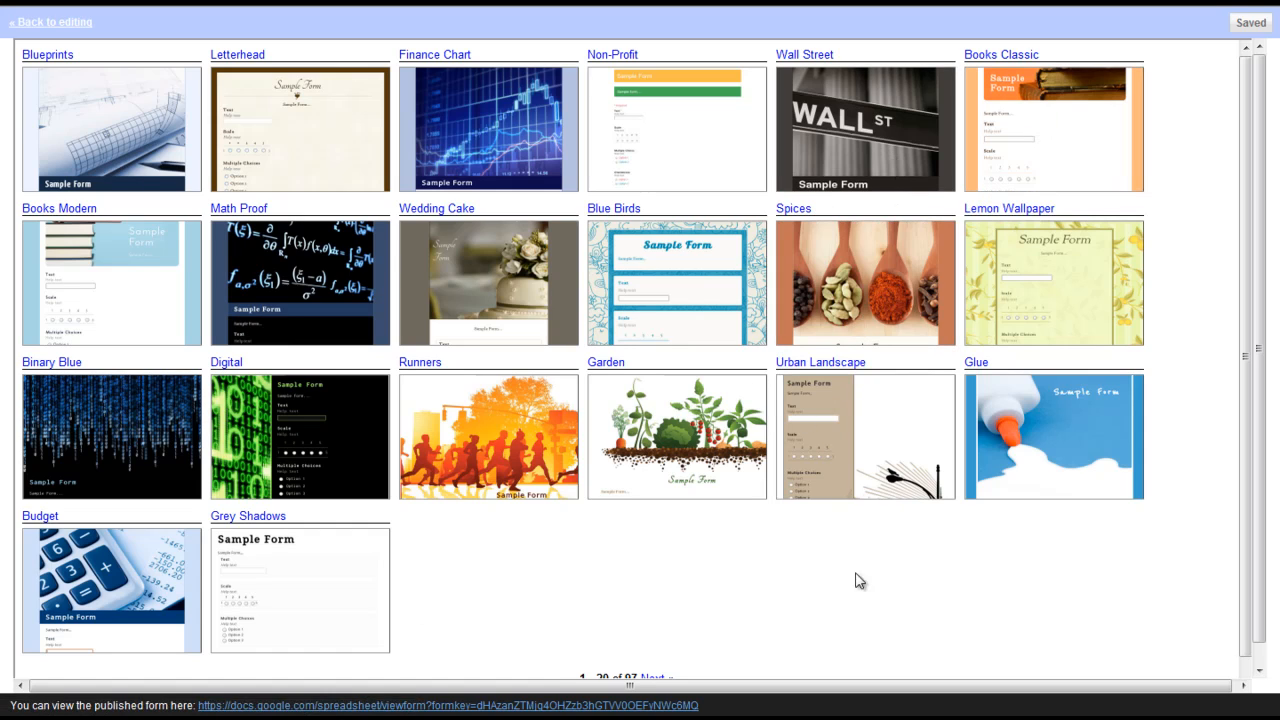
scroll(850, 480, "down", 2)
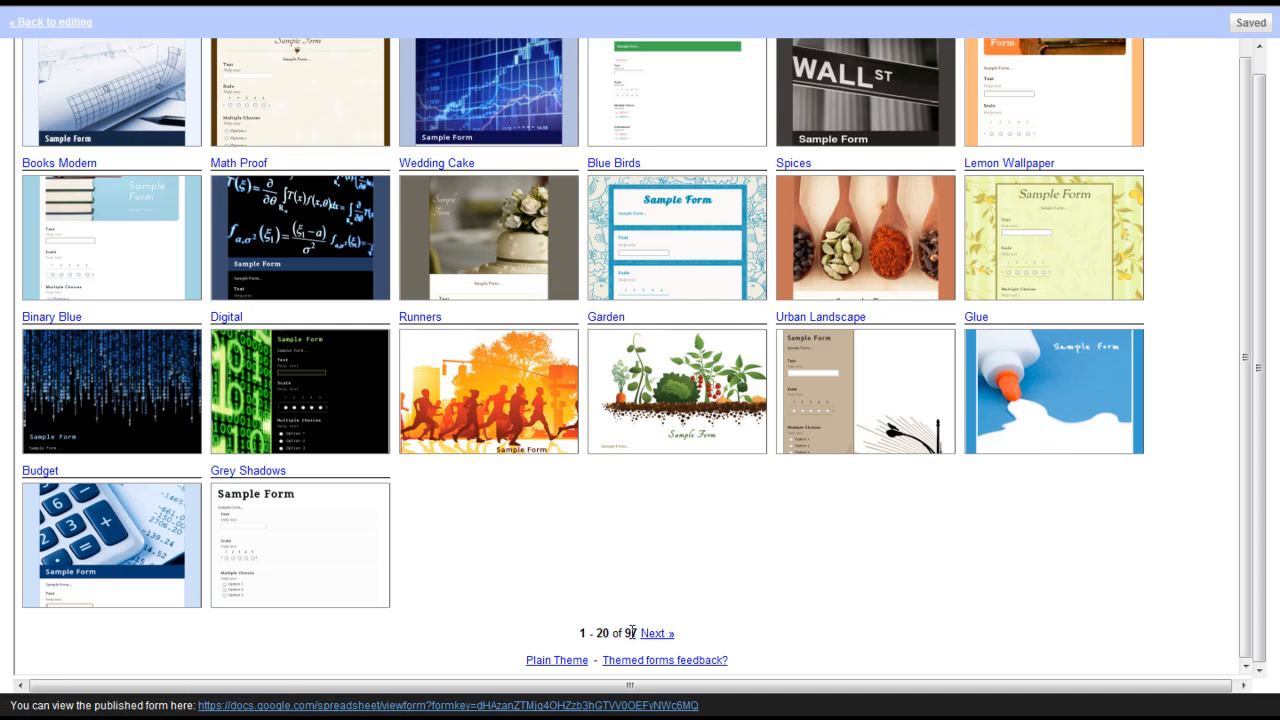
scroll(648, 604, "up", 1)
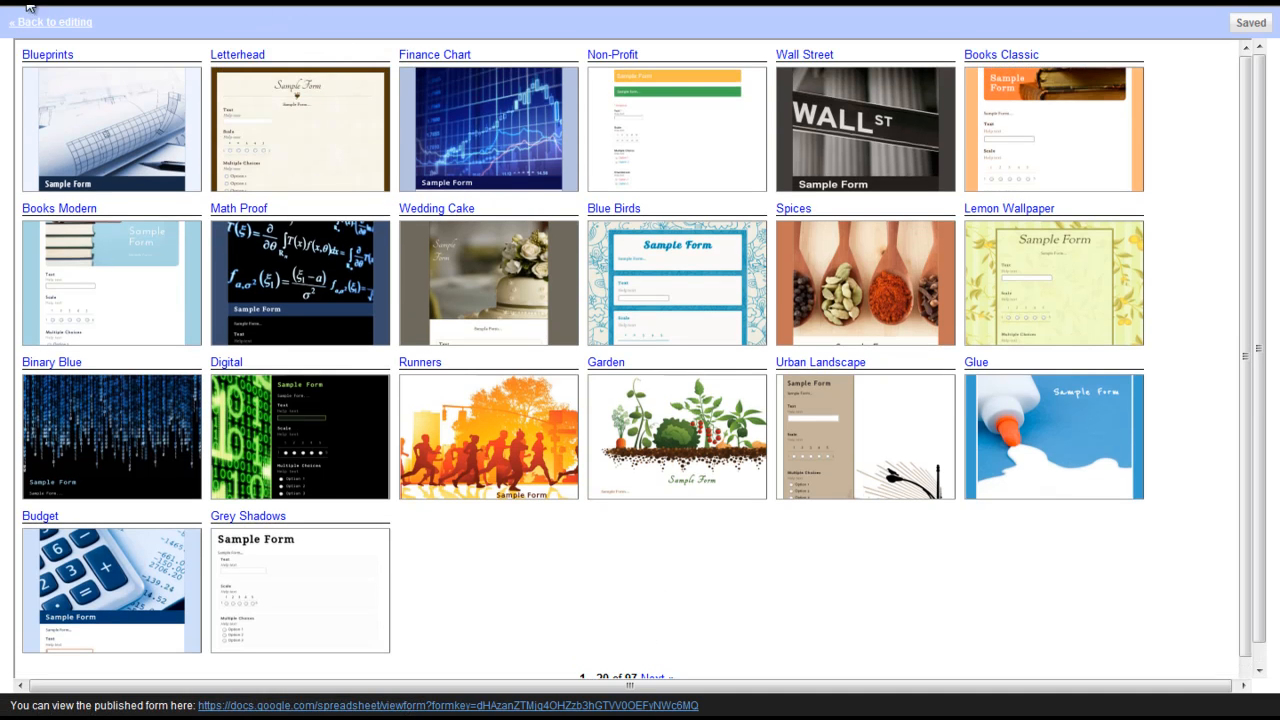
left_click(130, 145)
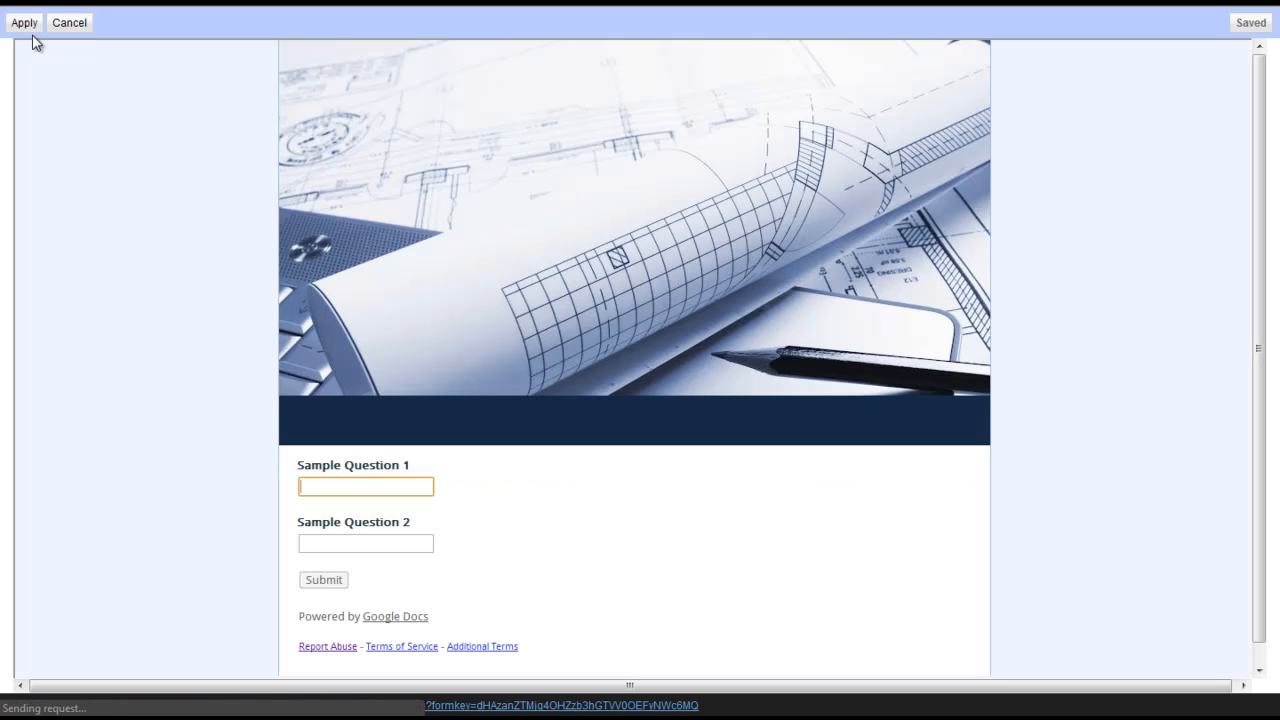
left_click(28, 26)
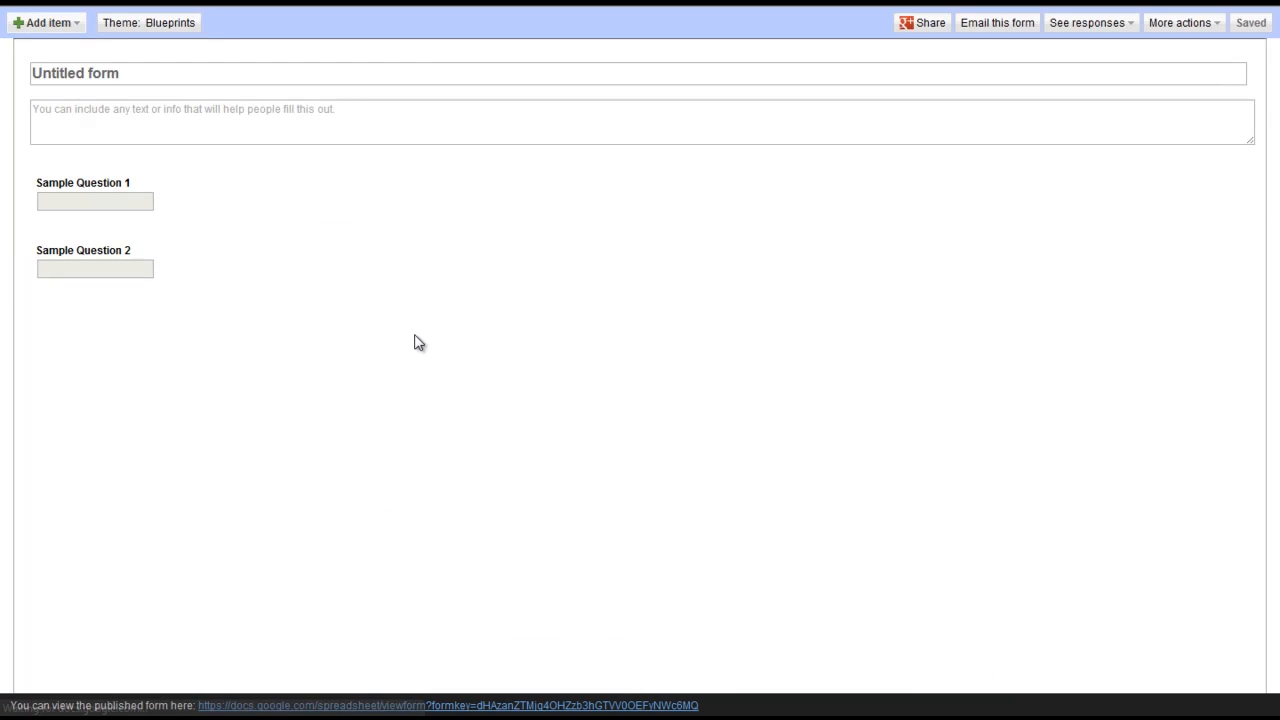
Replace the untitled form's title with "TCG Example Form".
left_click(103, 70)
triple_click(104, 73)
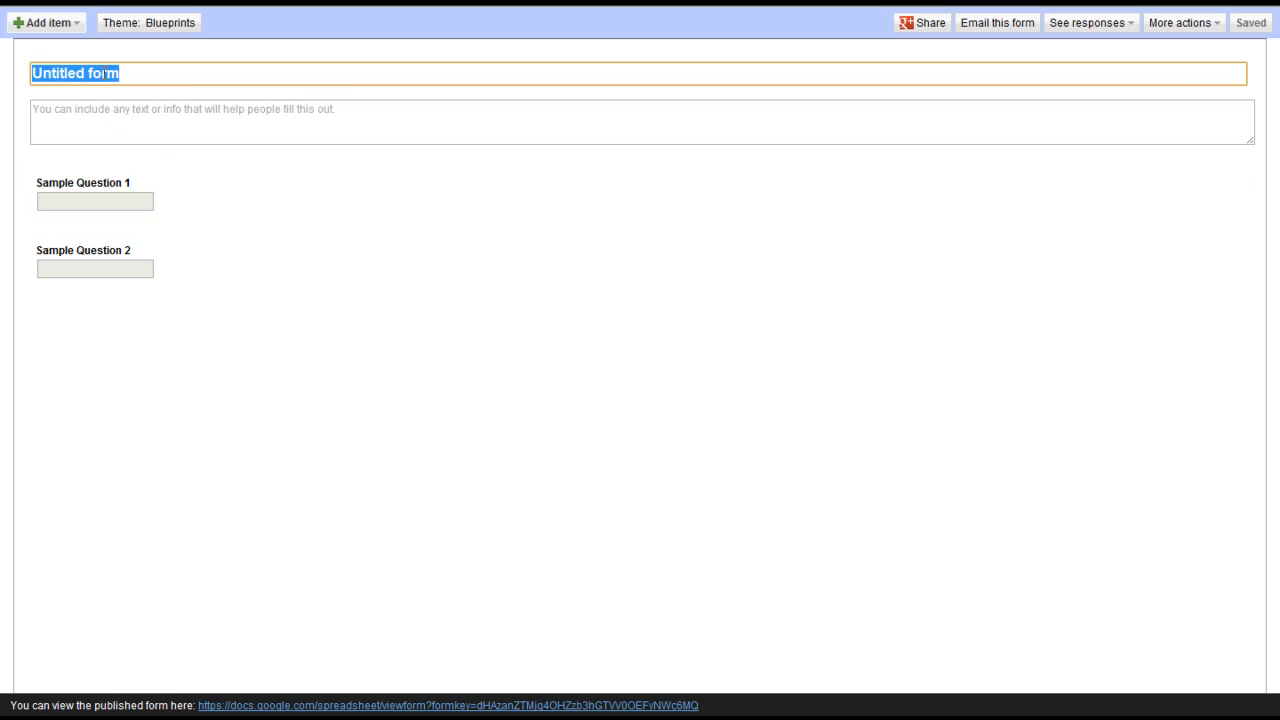
type("TCG ")
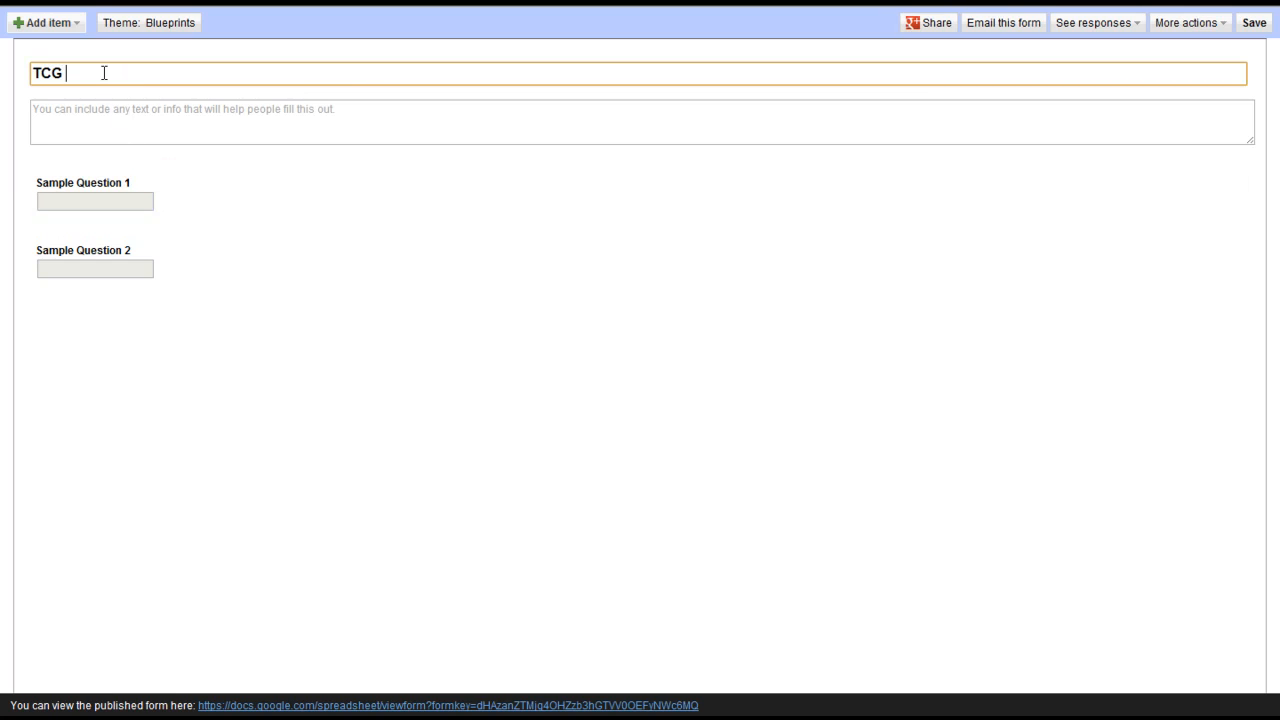
type("Example Form")
Enter "This just a practice survey." as the form's description below the title.
left_click(126, 123)
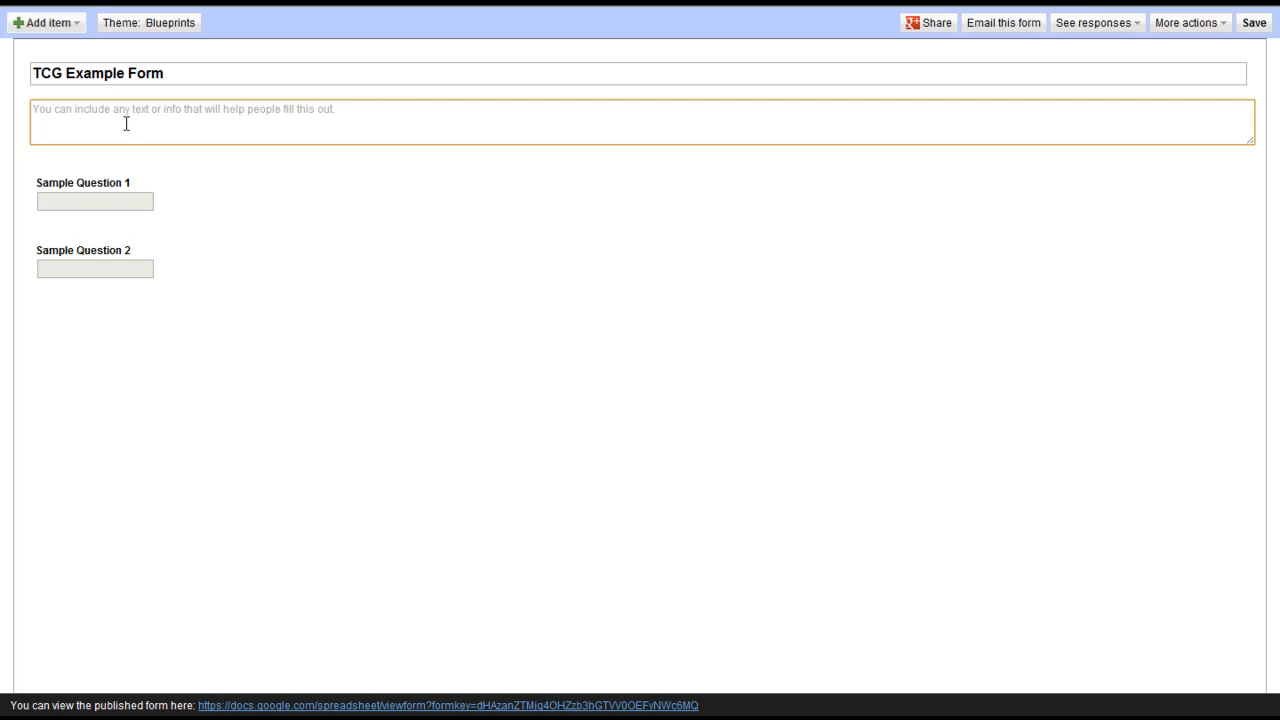
left_click(126, 123)
type("This just a a")
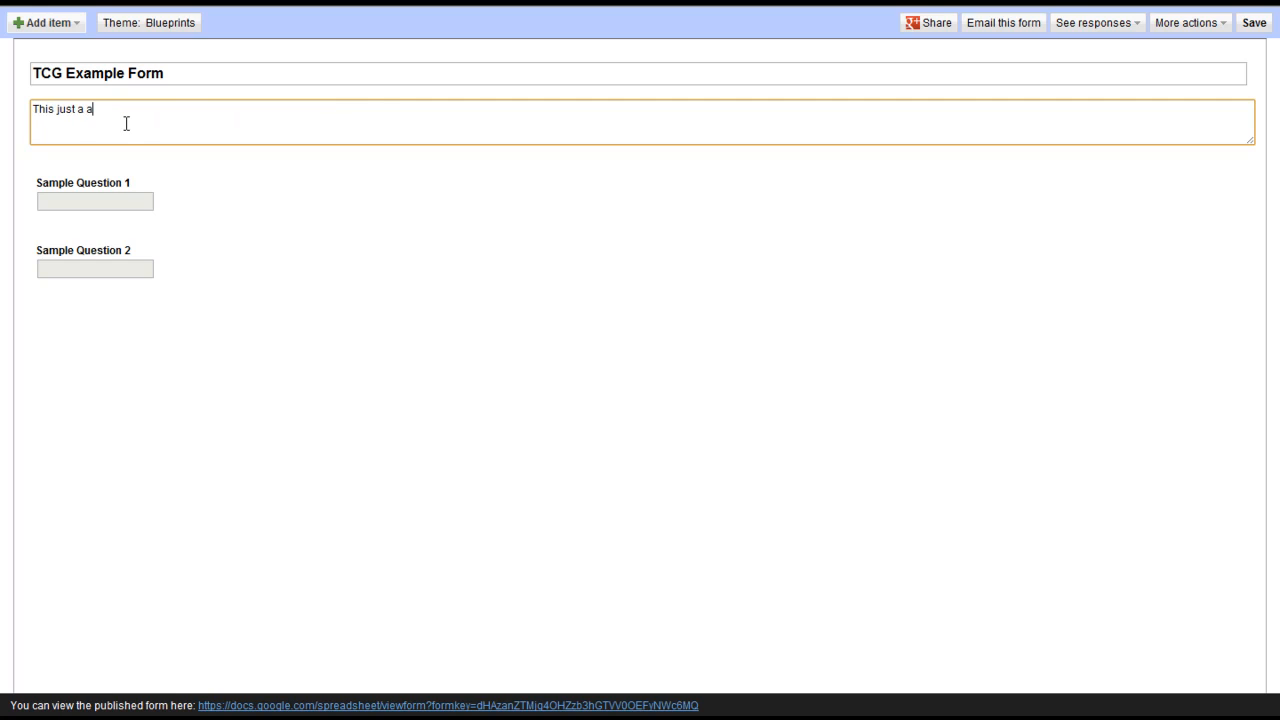
key("BackSpace")
type("practice survey.")
Delete both sample questions from the form and confirm discarding each one.
left_click(108, 210)
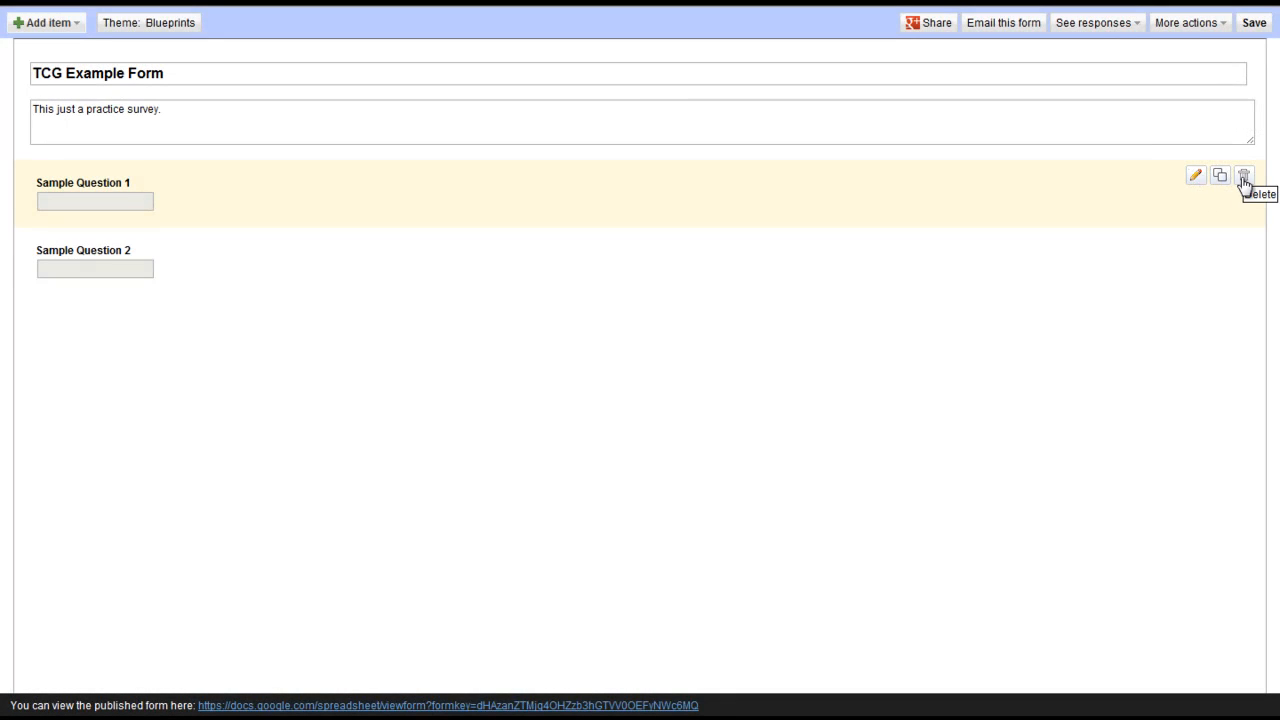
left_click(1245, 180)
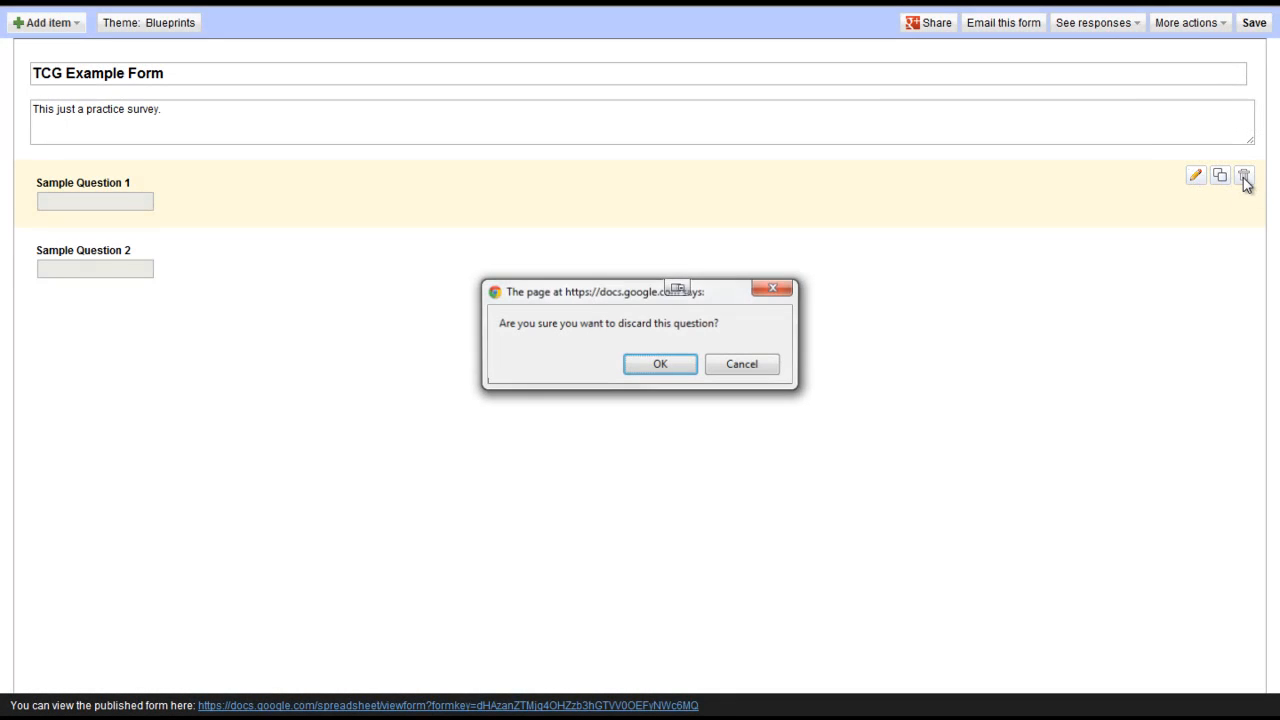
left_click(648, 367)
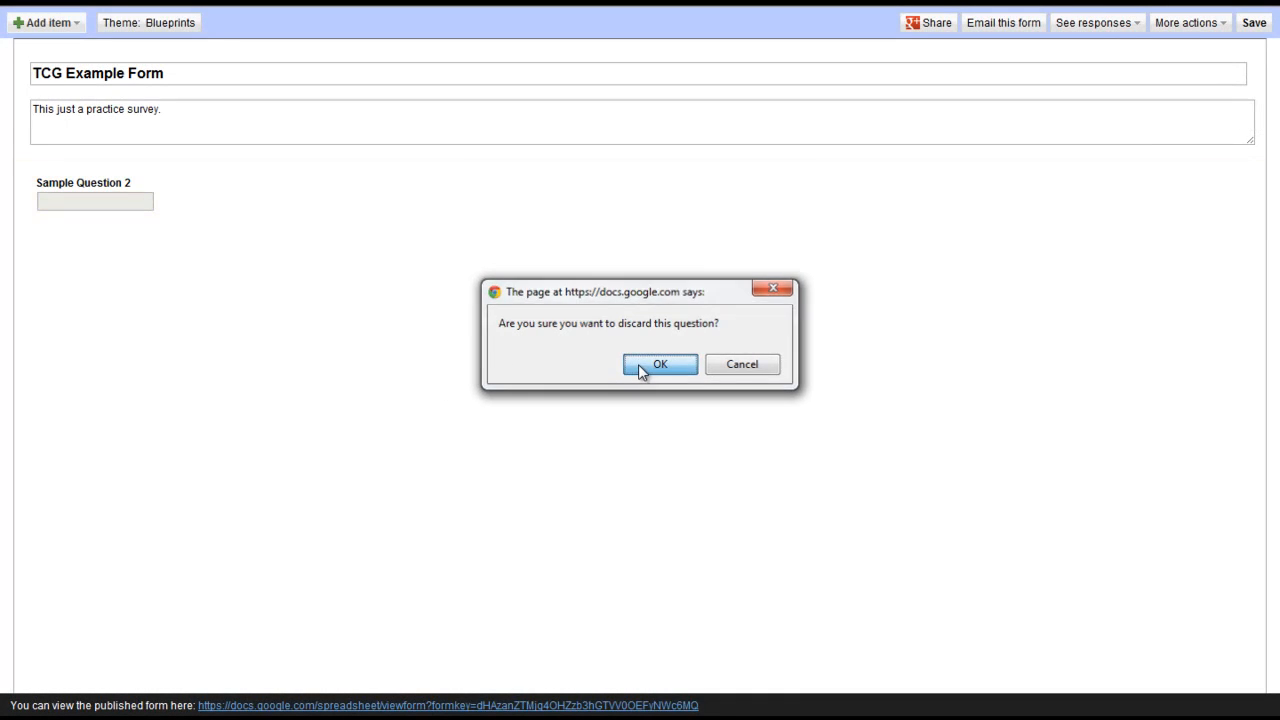
left_click(1243, 180)
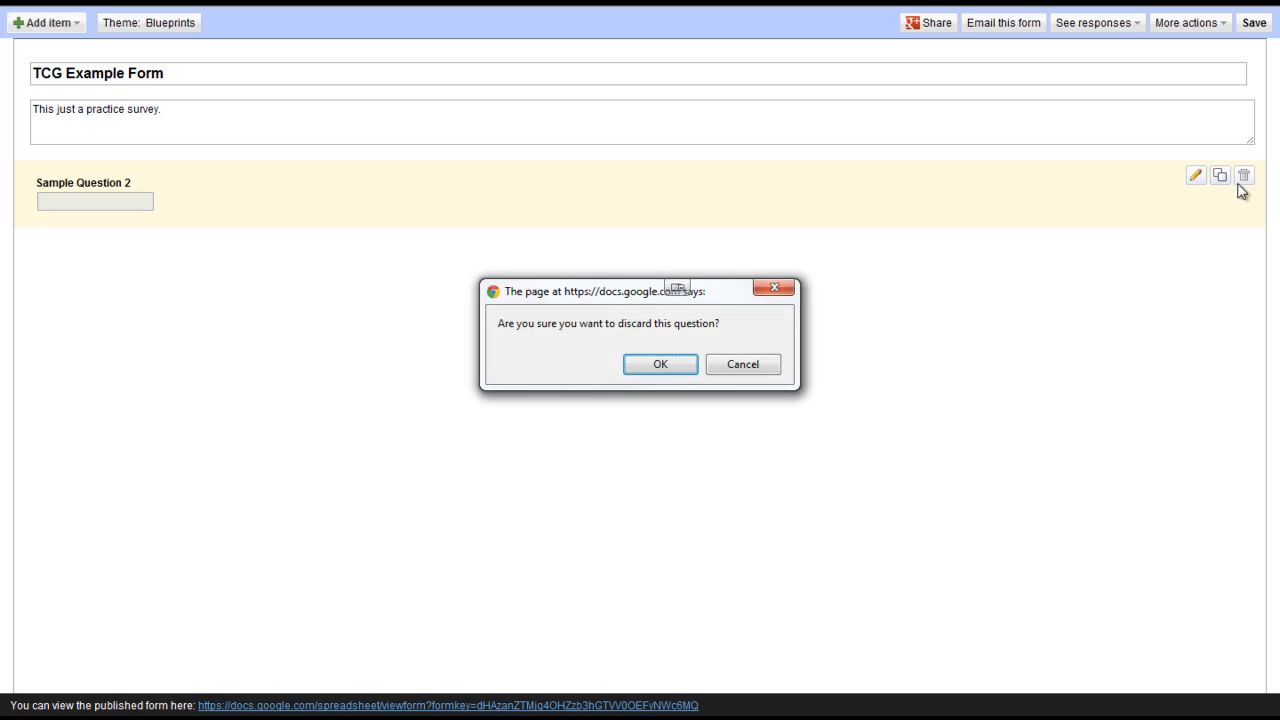
left_click(660, 365)
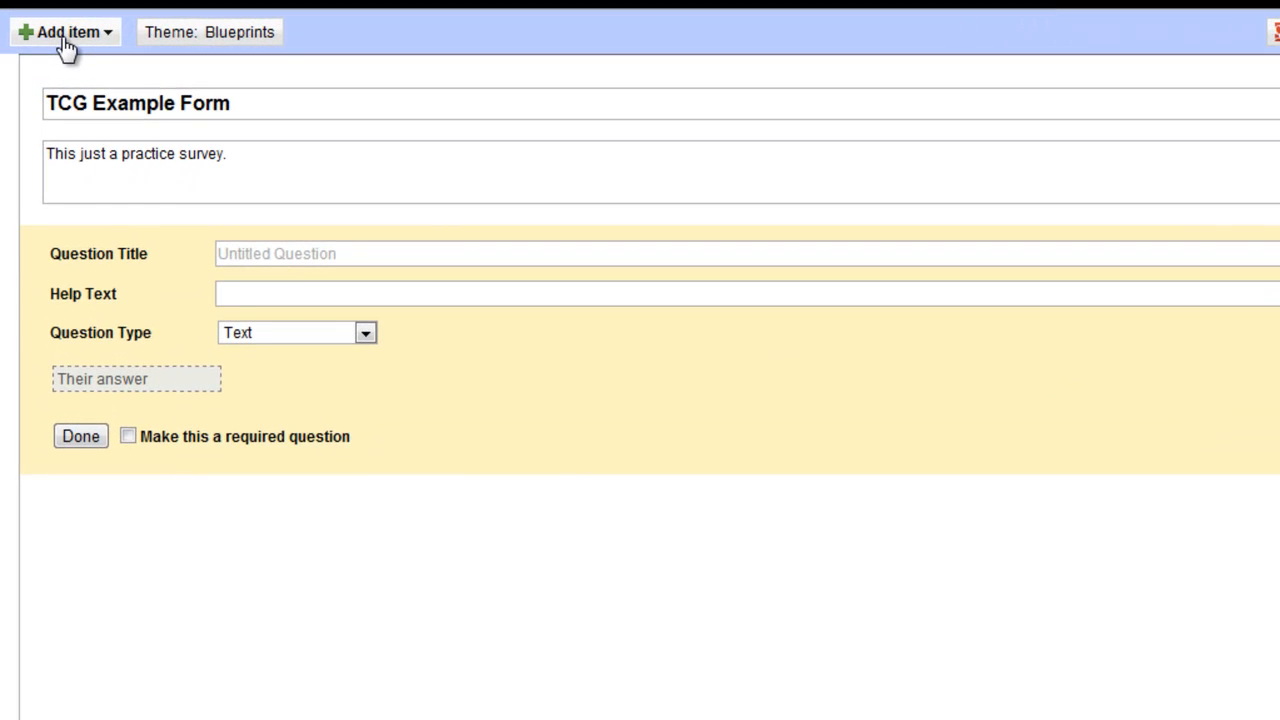
Add a multiple-choice question titled "Does this form function how we want it to?" with the help text "Pick one.".
left_click(63, 38)
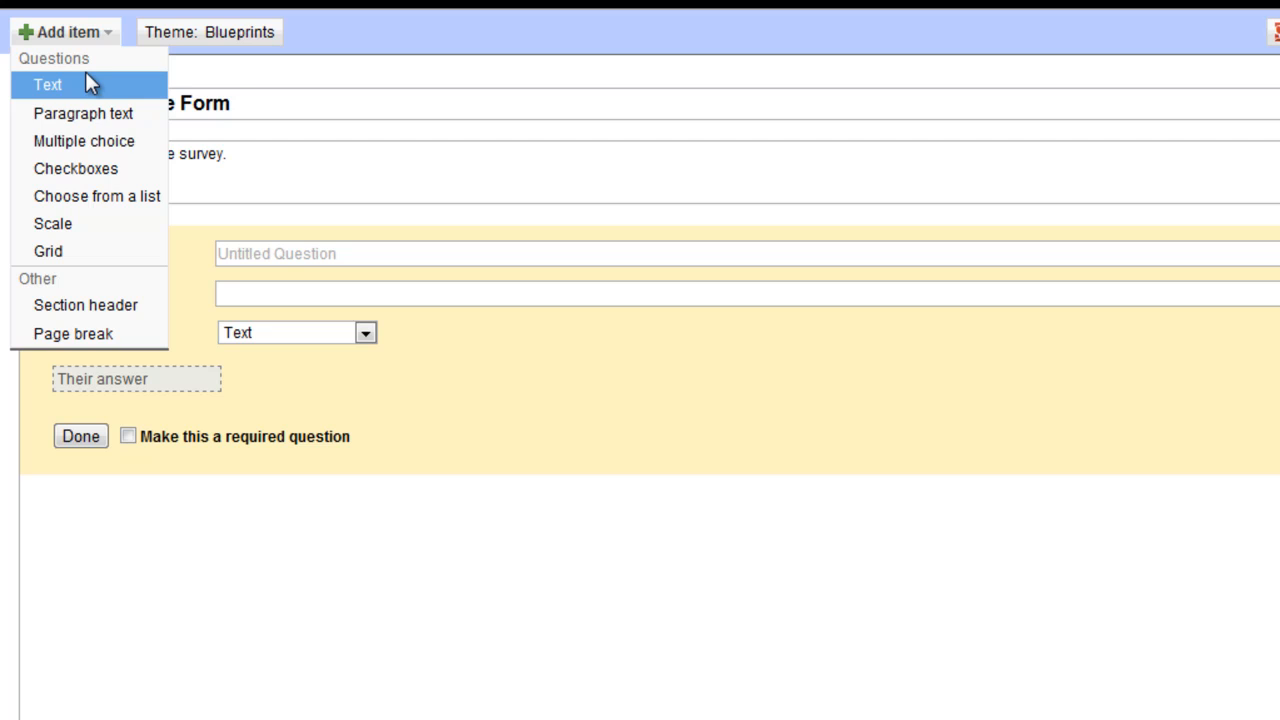
left_click(84, 147)
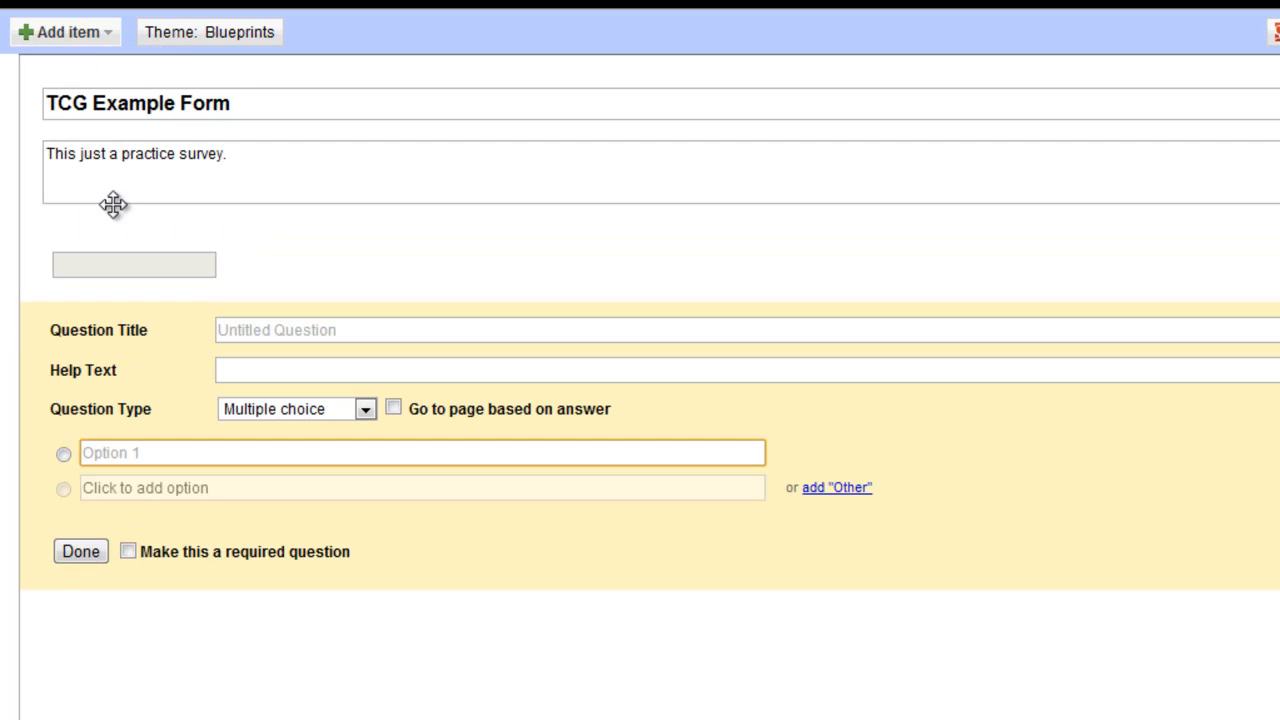
left_click(359, 334)
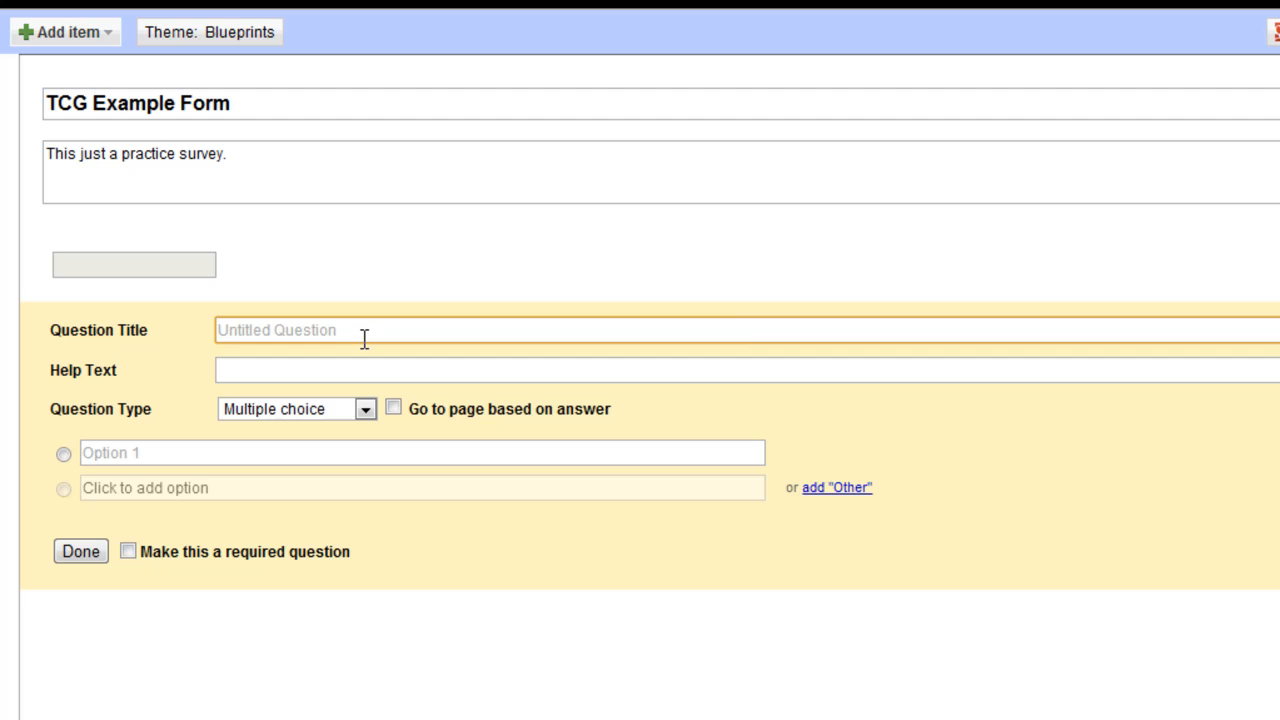
type("Does this forms")
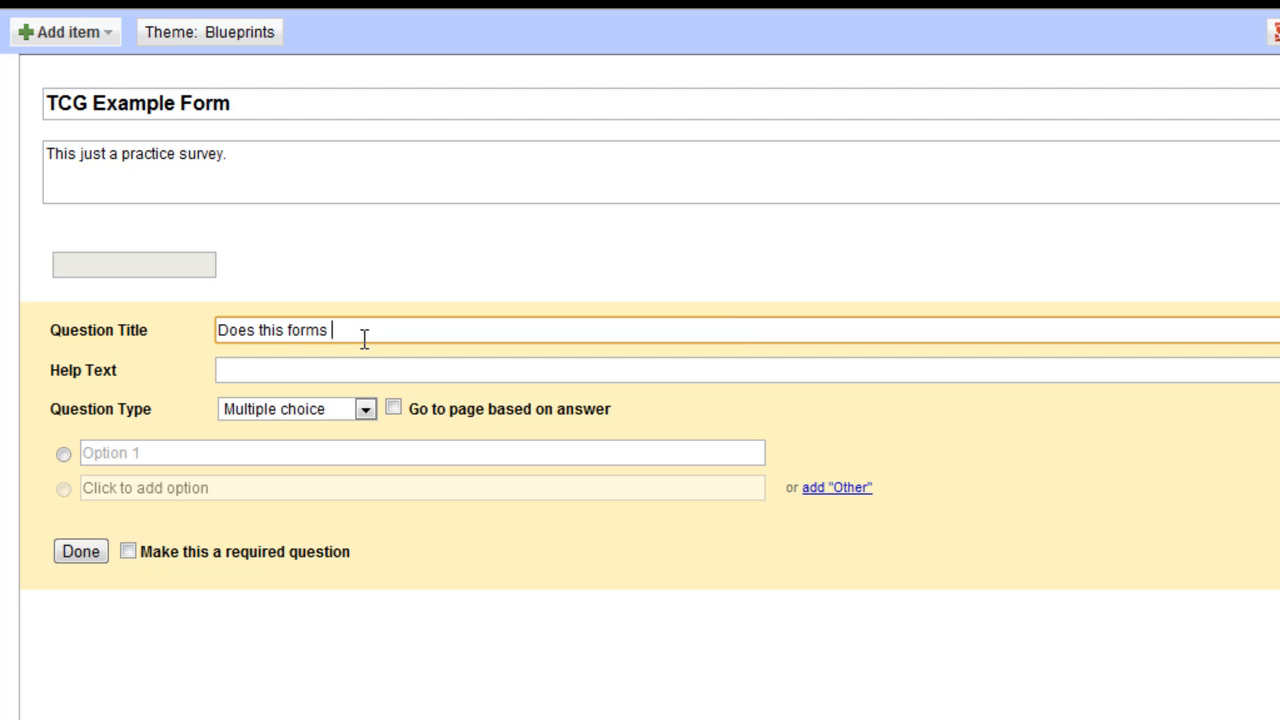
key("BackSpace")
type("fuyn")
key("BackSpace")
key("BackSpace")
type("nction how we want it to?")
key("Tab")
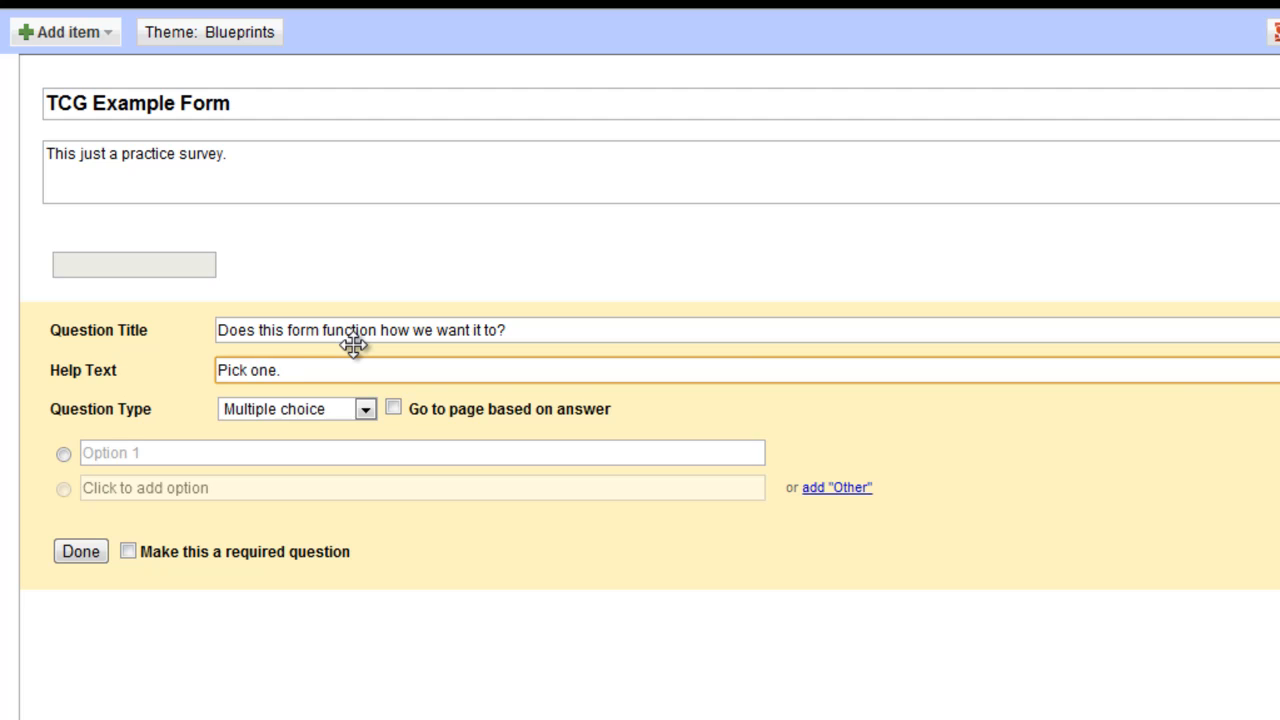
Give the multiple-choice question the answer options Yes, No and Maybe, plus an Other option for respondents' own answers.
left_click(318, 416)
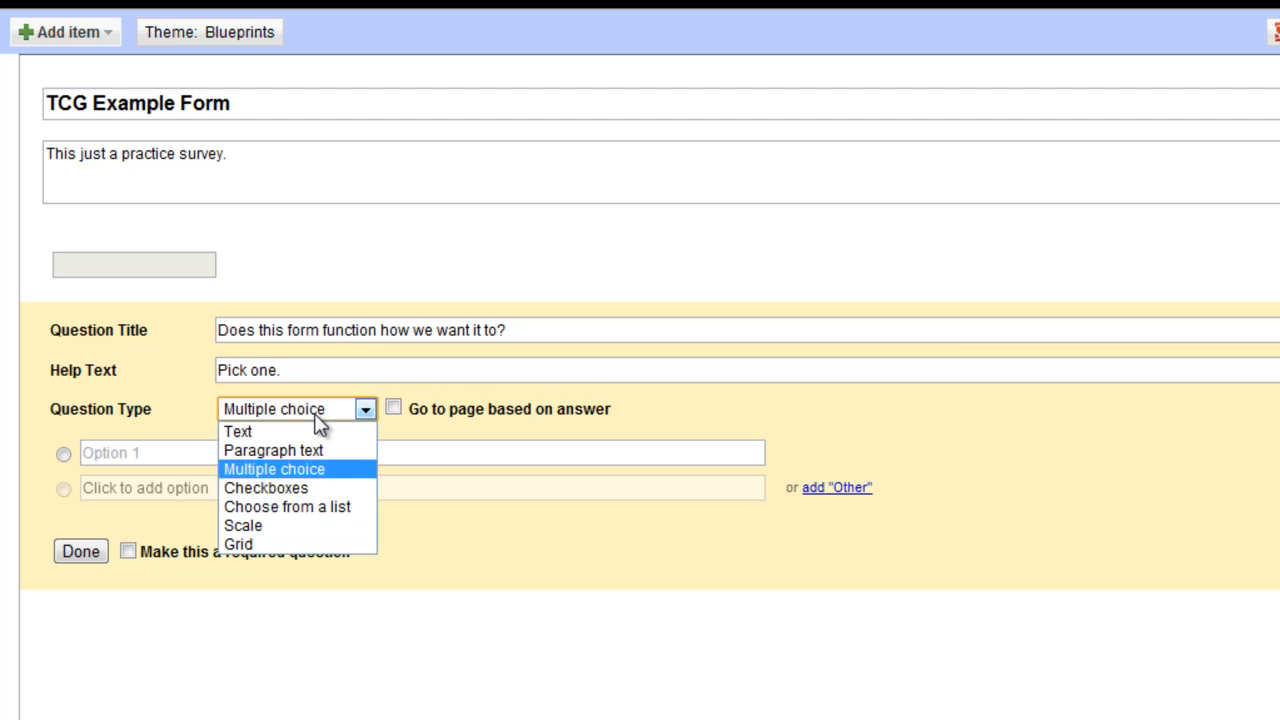
left_click(318, 414)
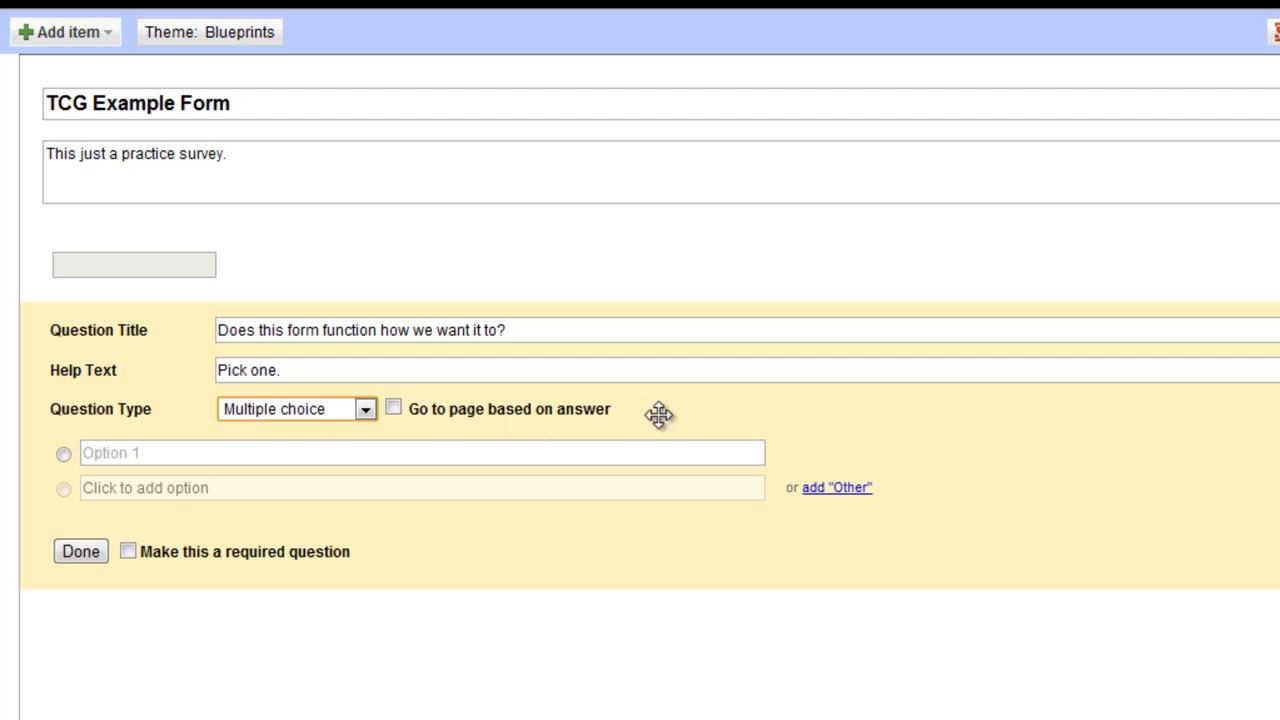
left_click(167, 454)
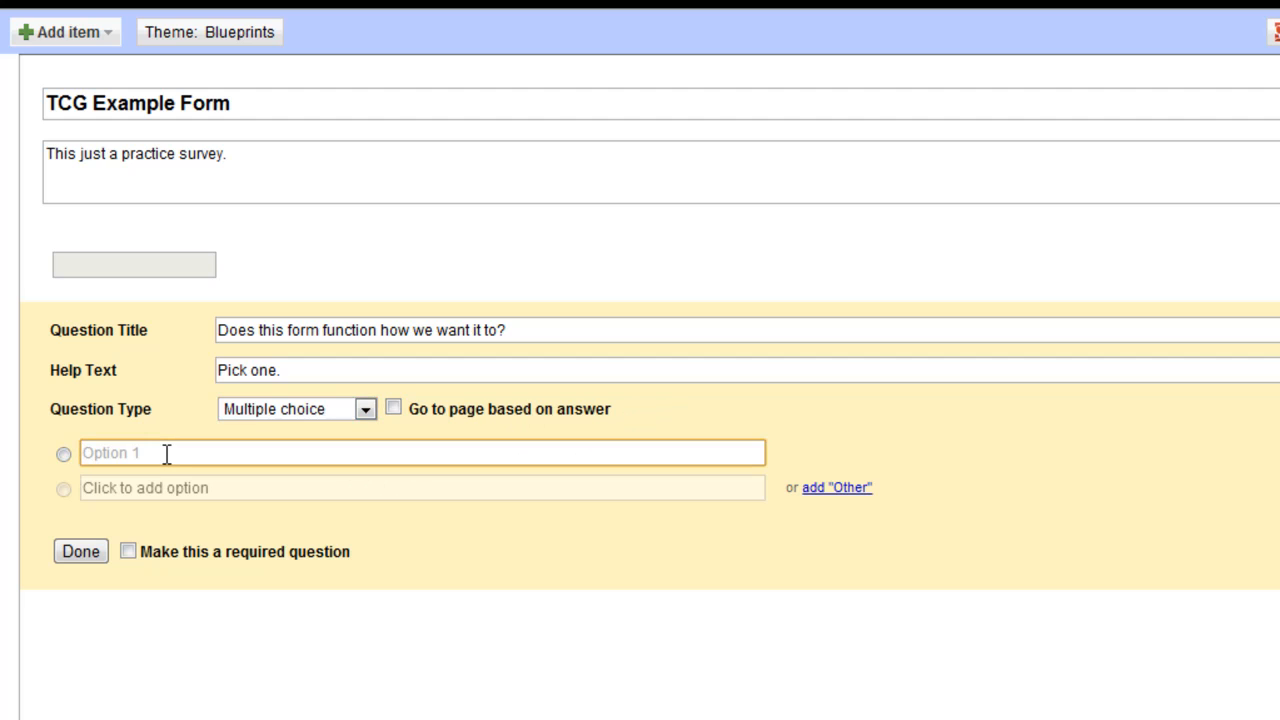
type("Yes")
key("Return")
type("No")
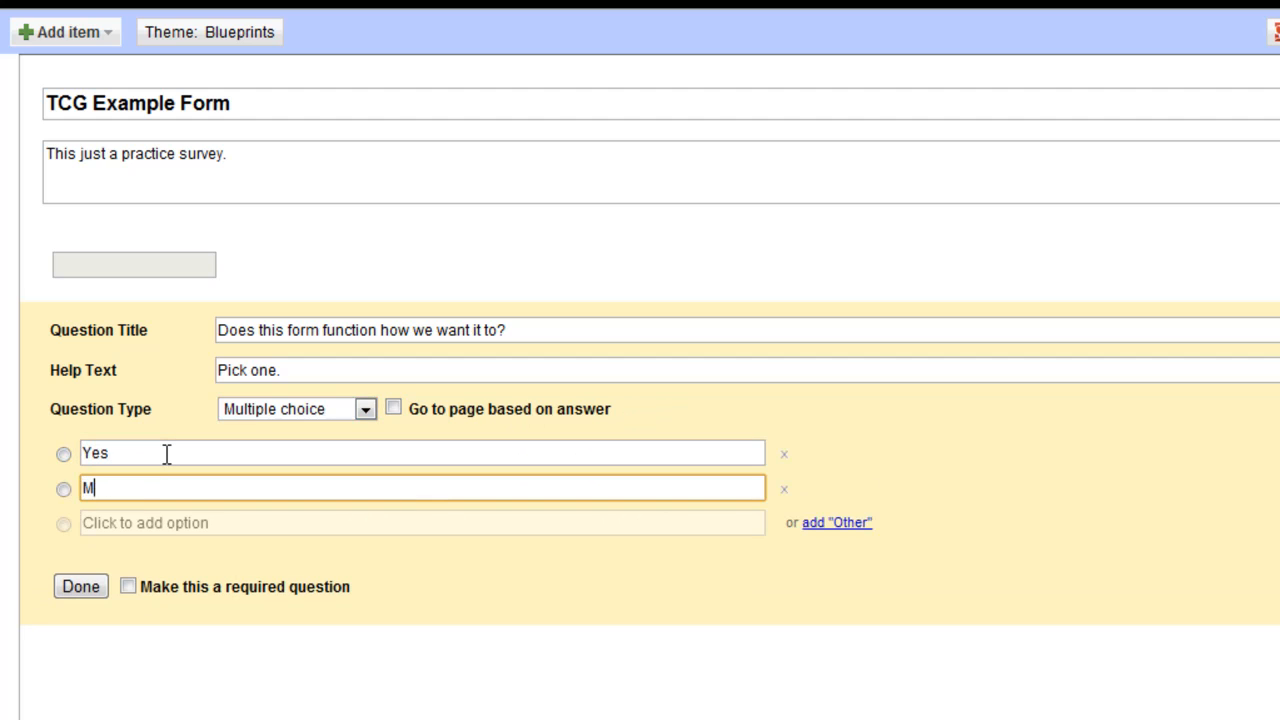
key("BackSpace")
key("BackSpace")
type("No")
key("Return")
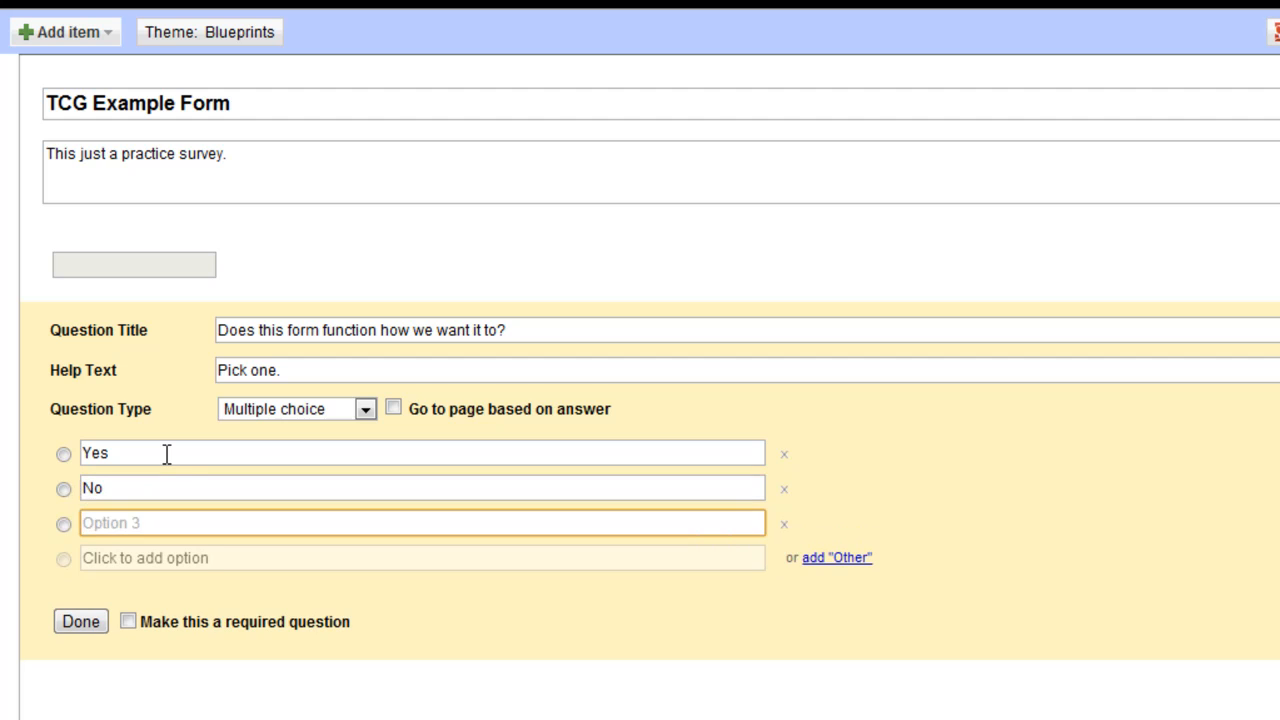
type("Maybe")
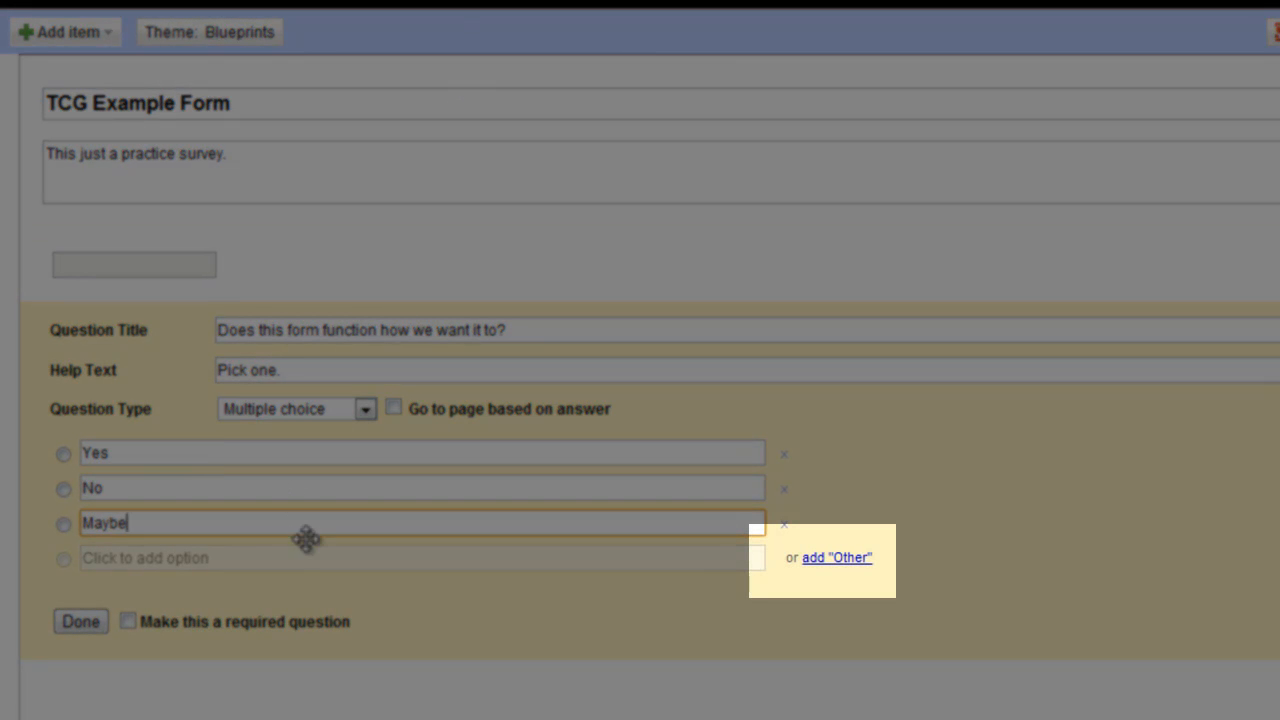
left_click(840, 558)
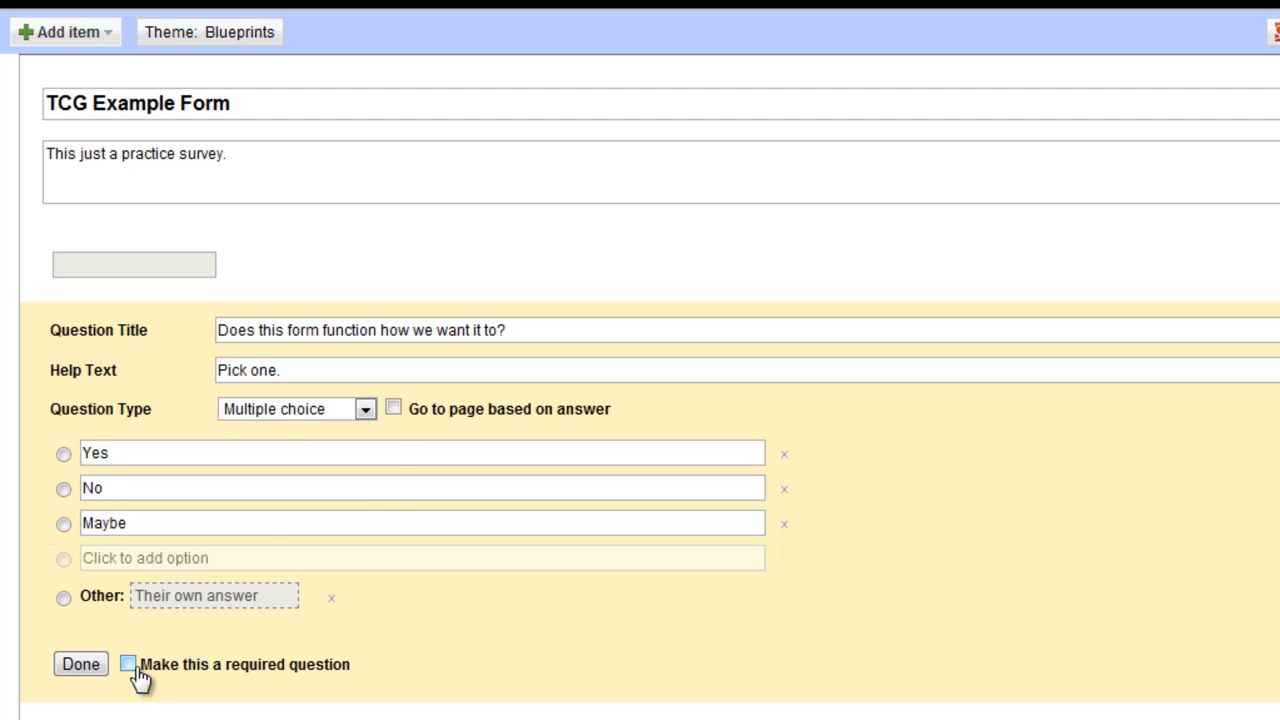
Enable "Go to page based on answer" for the multiple-choice question.
left_click(84, 34)
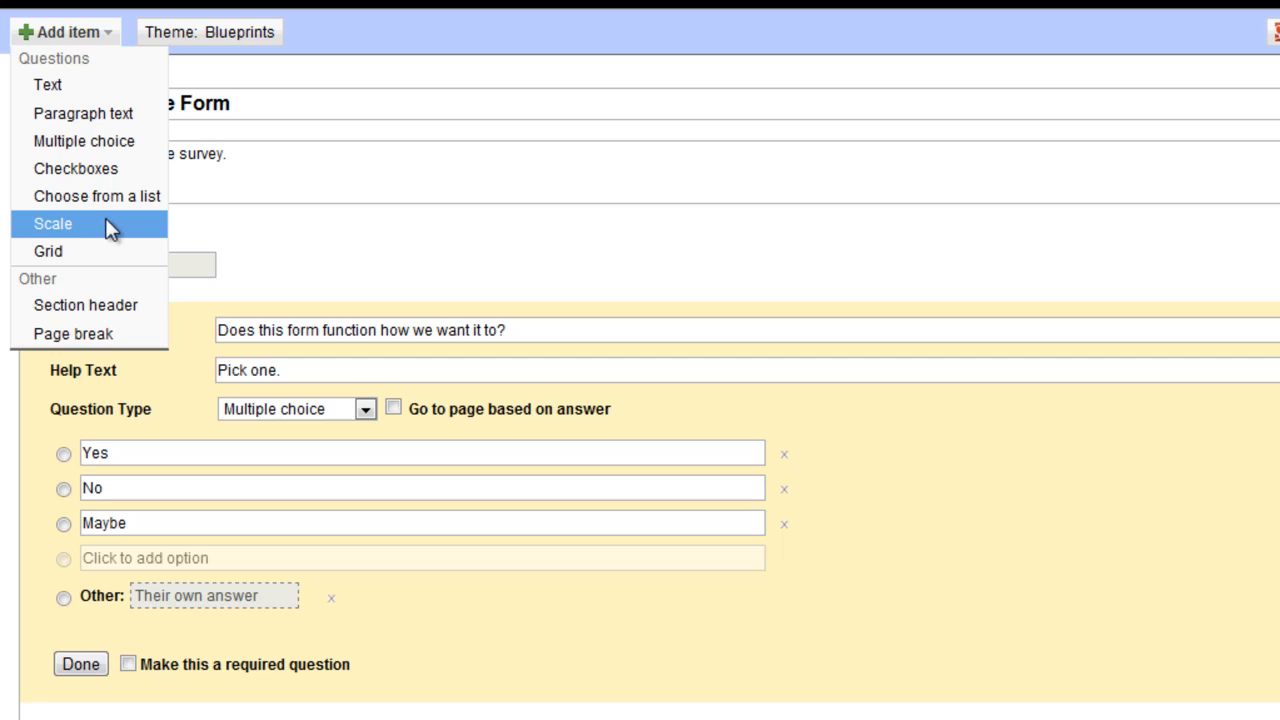
left_click(539, 661)
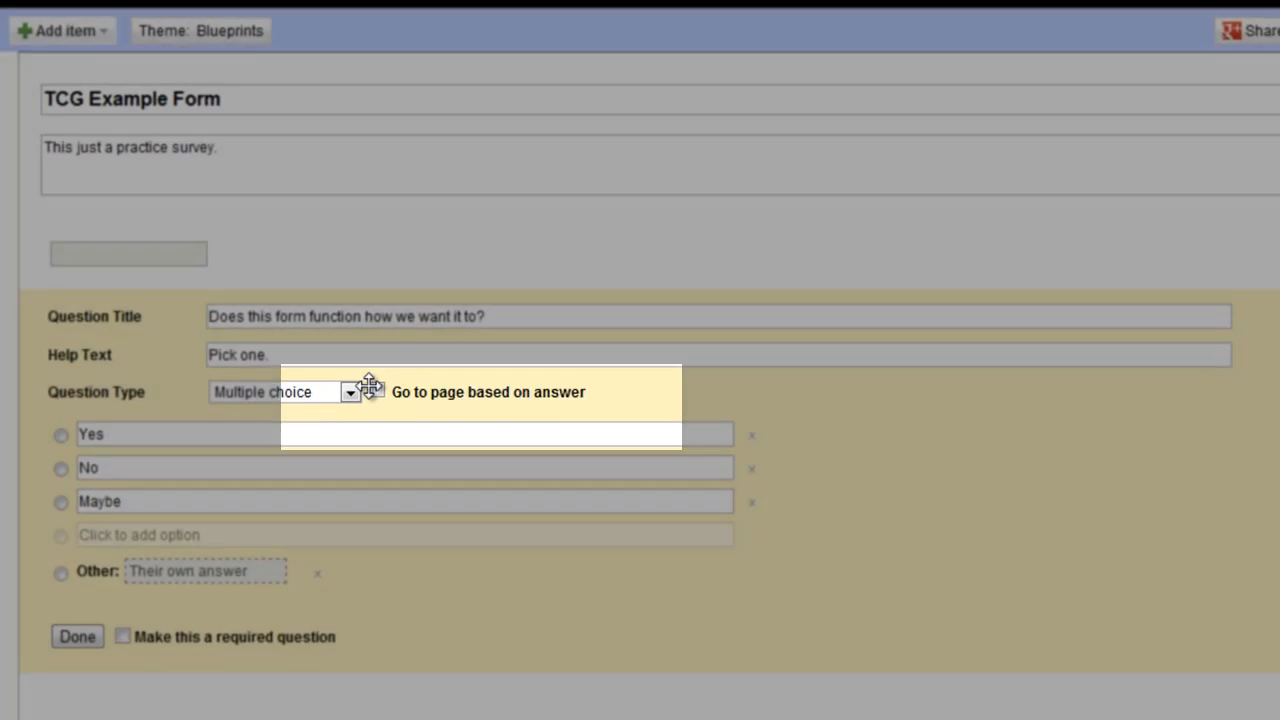
left_click(372, 391)
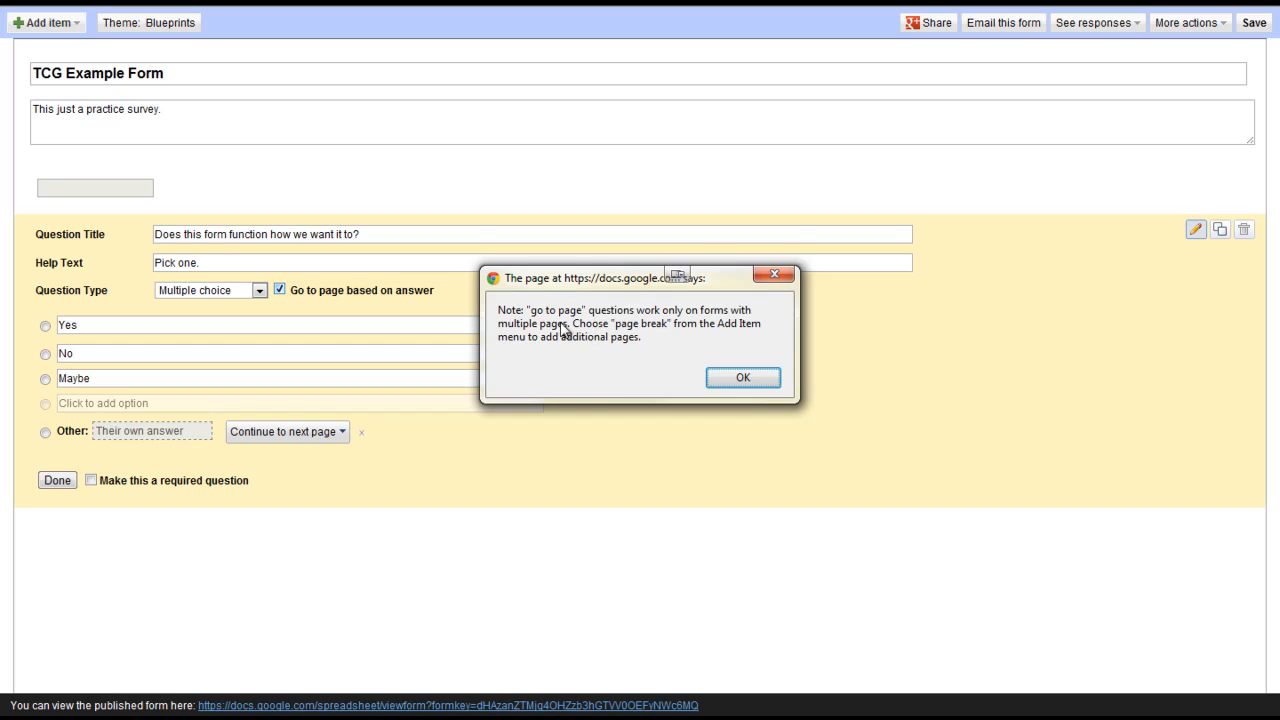
Add a page break after the multiple-choice question and title the new page "Yes answers.".
left_click(742, 378)
left_click(68, 24)
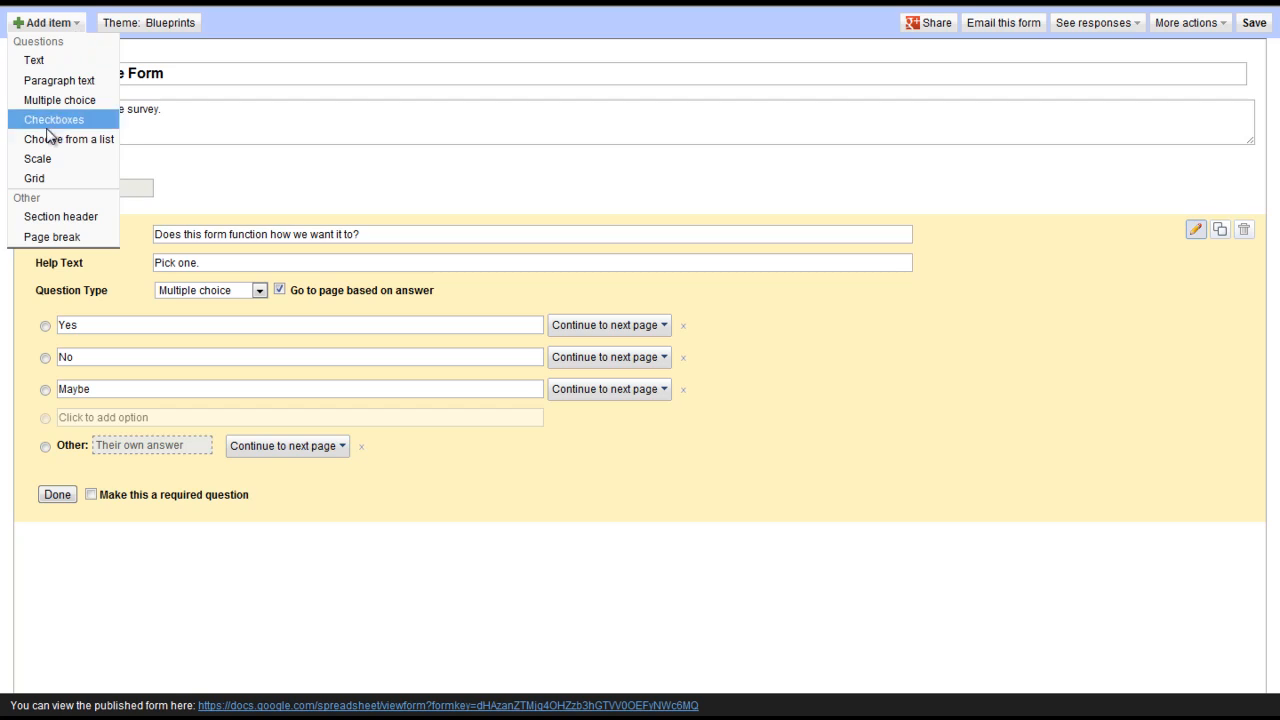
left_click(52, 237)
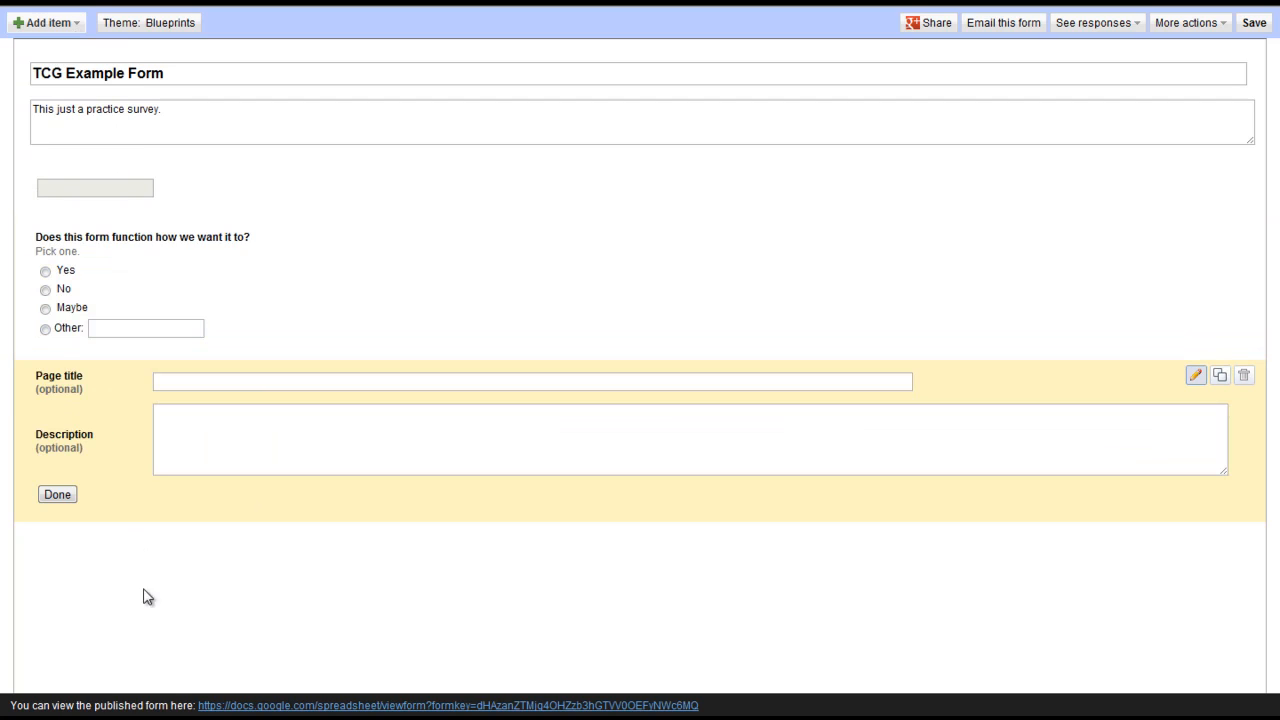
left_click(236, 380)
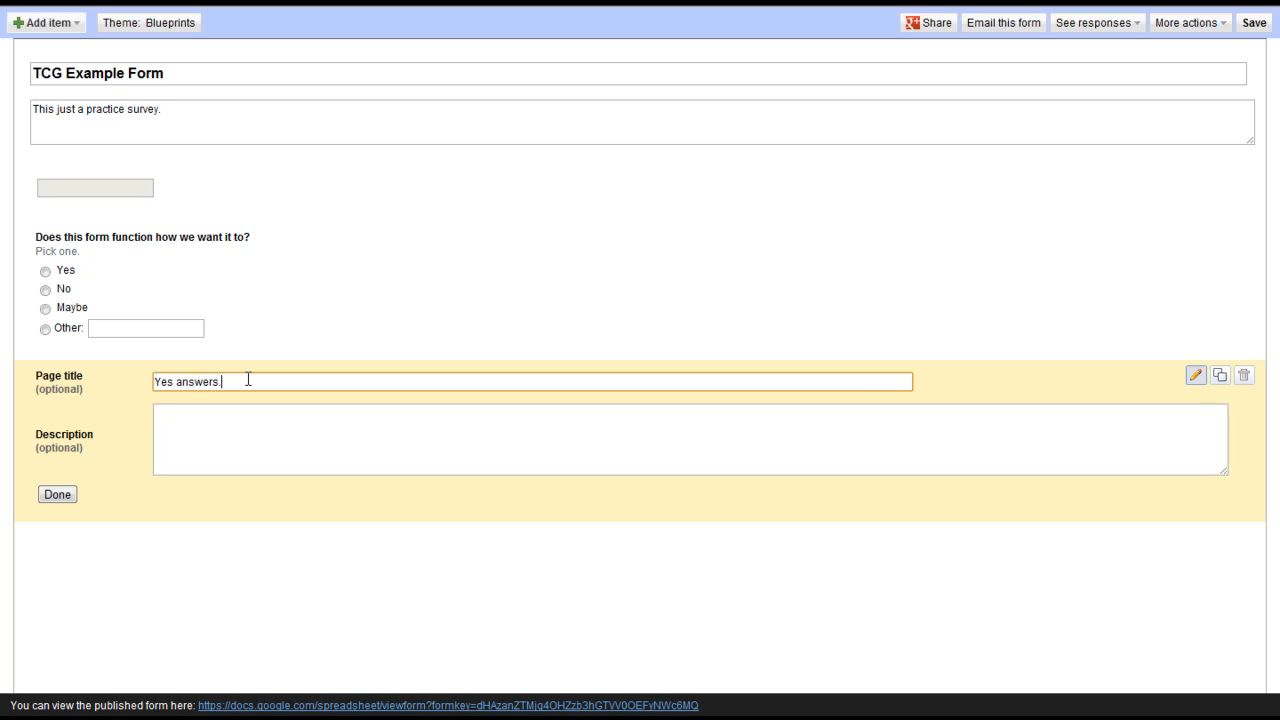
left_click(72, 494)
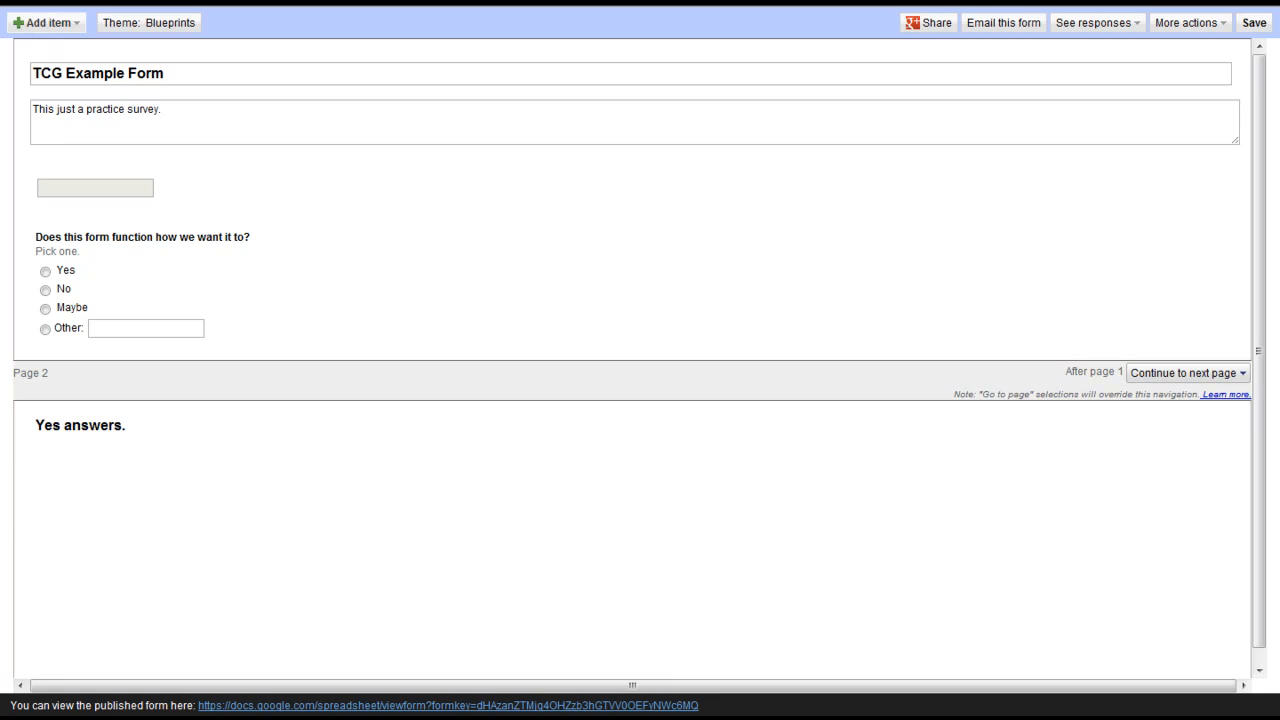
Add a scale question titled "blah" to the "Yes answers." page, with a scale from 1 to 5.
left_click(38, 23)
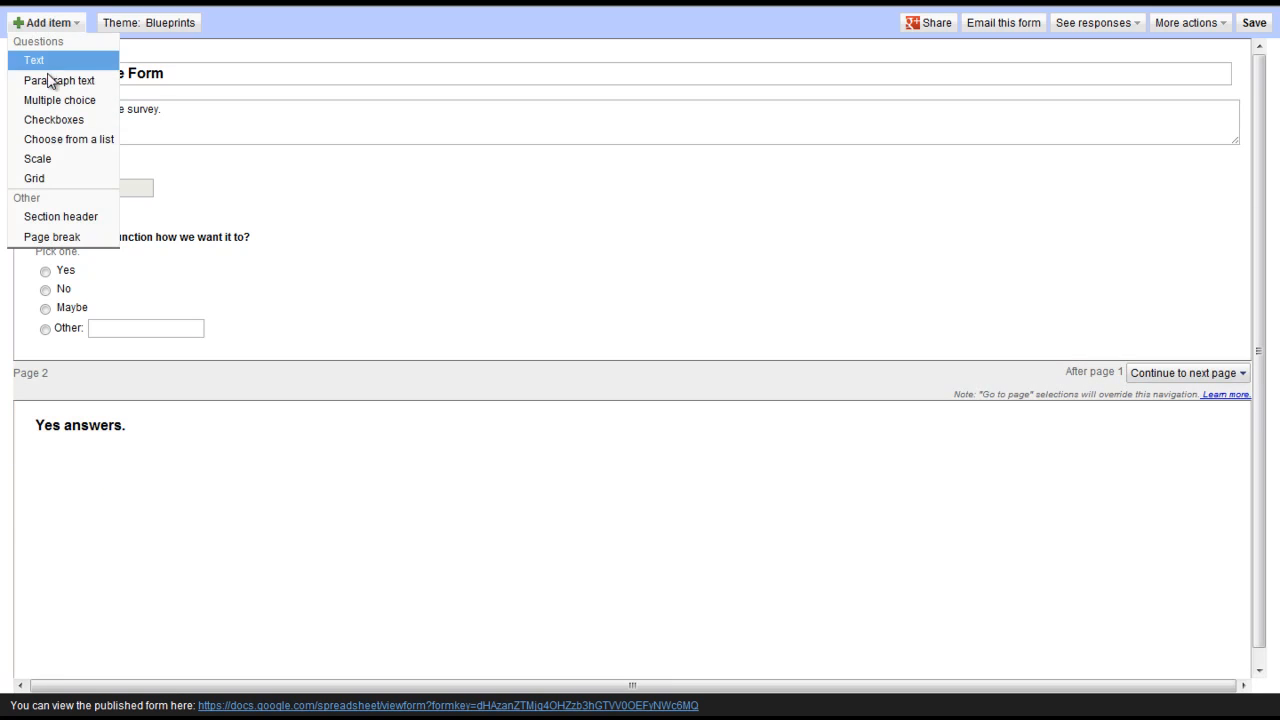
left_click(54, 164)
left_click(236, 365)
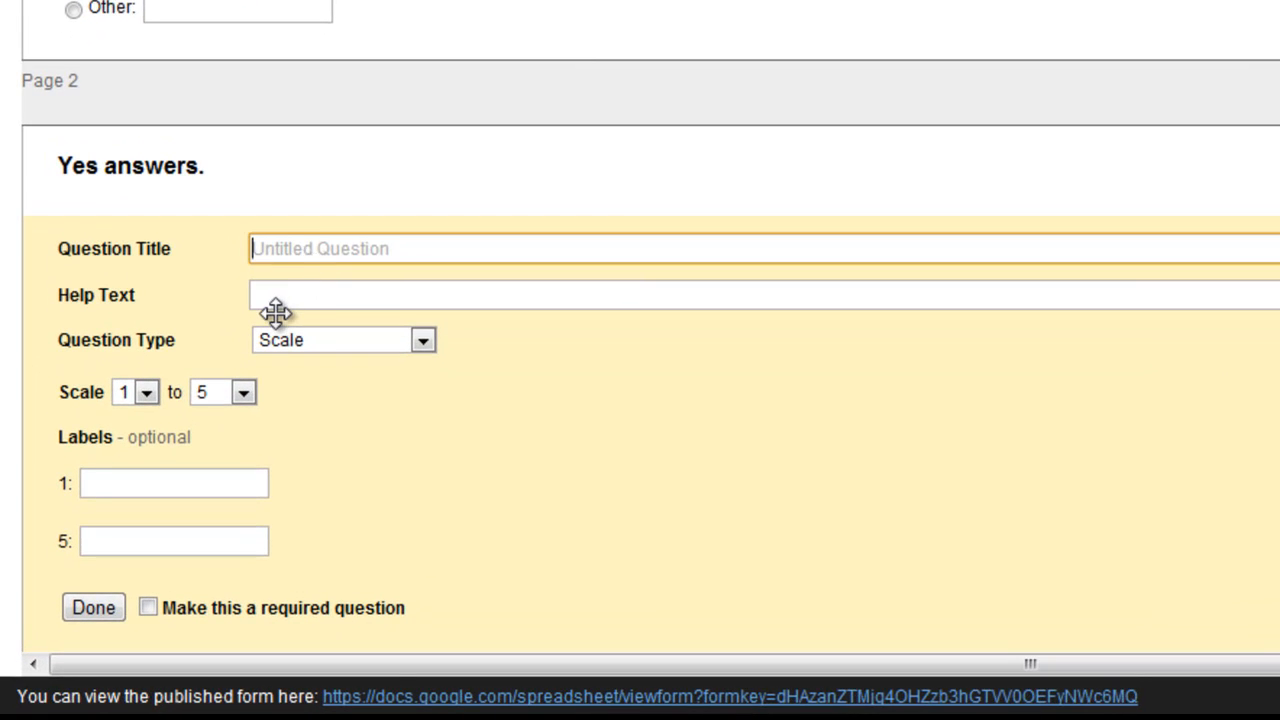
type("blah")
key("Tab")
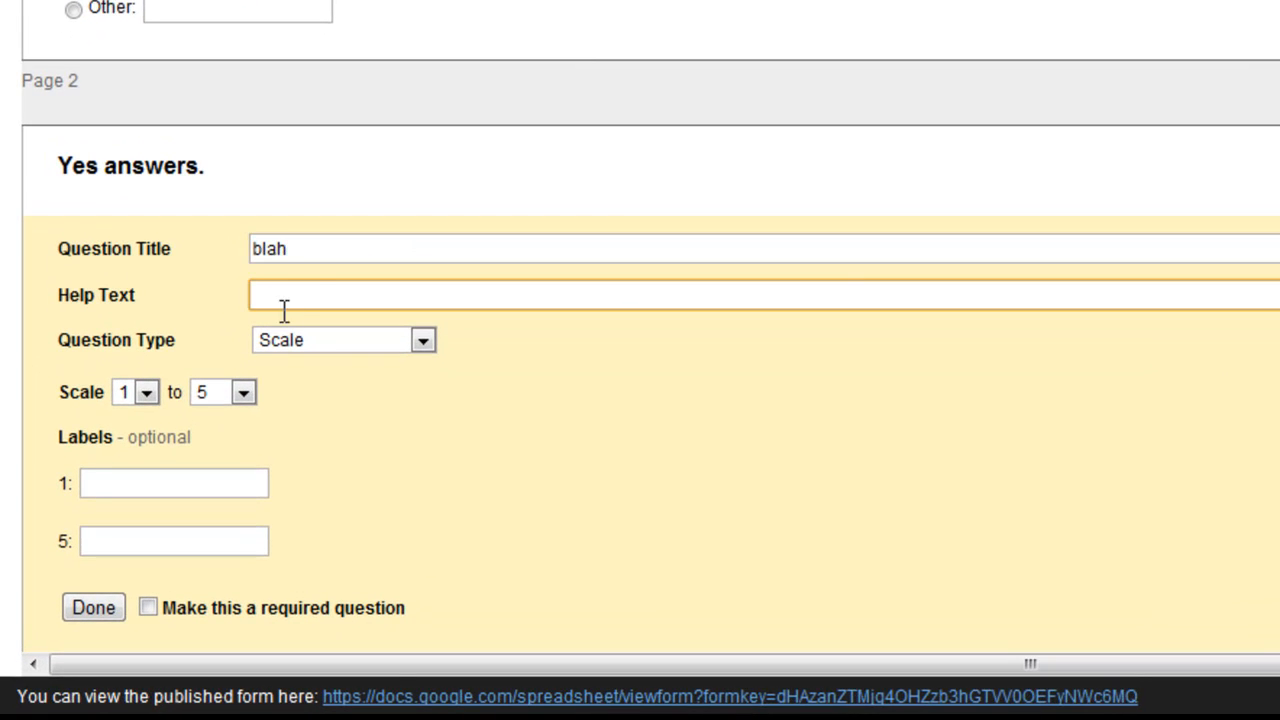
left_click(245, 394)
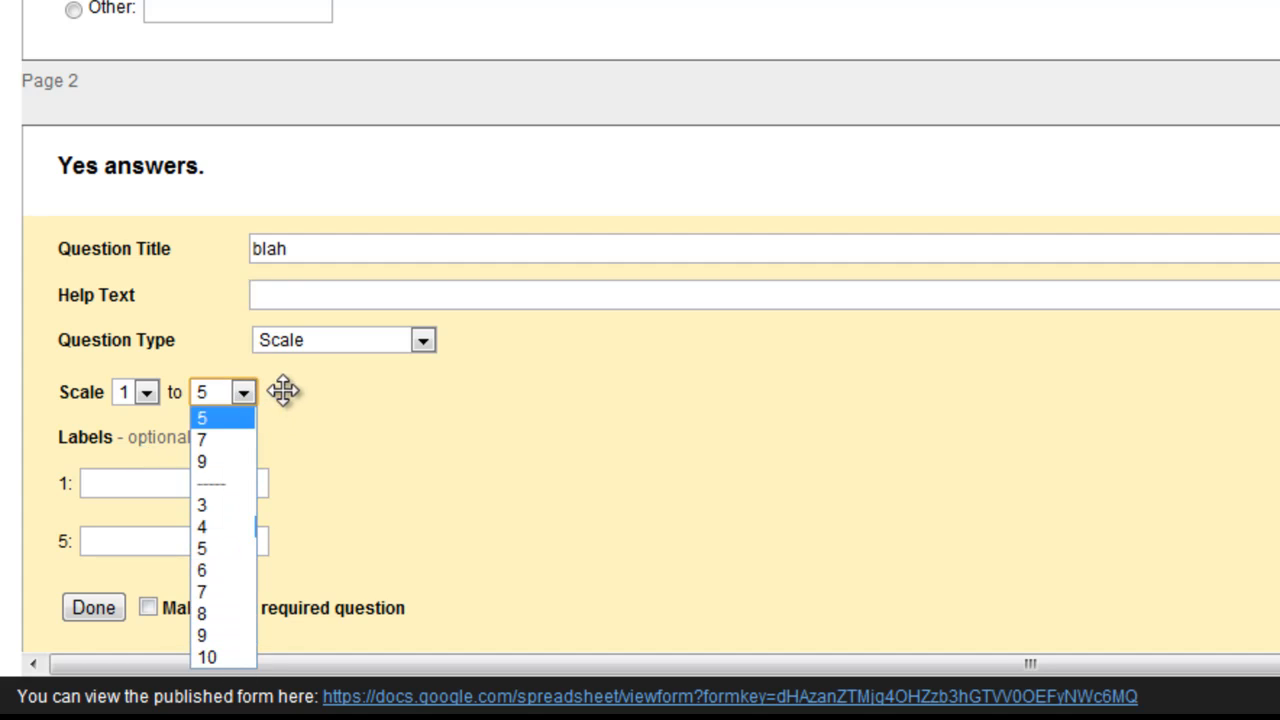
left_click(360, 436)
Label the scale's ends "Least Likely" for 1 and "Most likely" for 5, and make the scale question required.
left_click(164, 487)
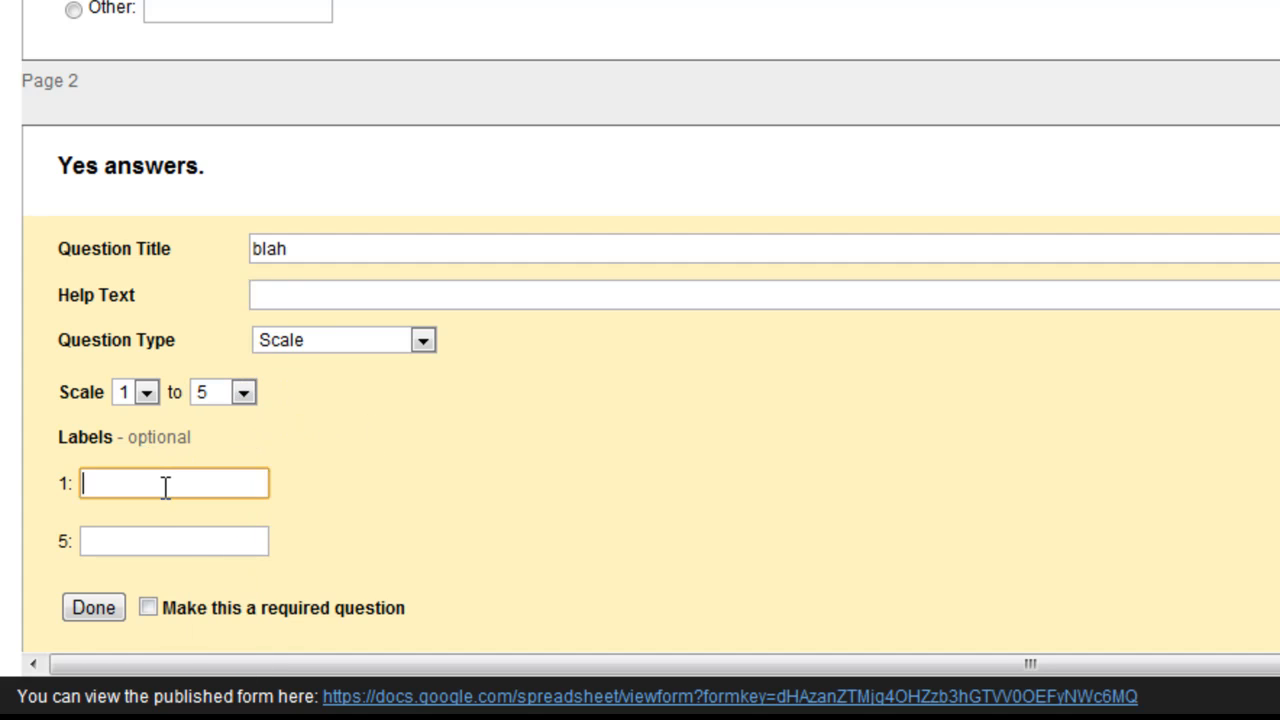
type("Least Lkikely")
key("Tab")
type("Most likel")
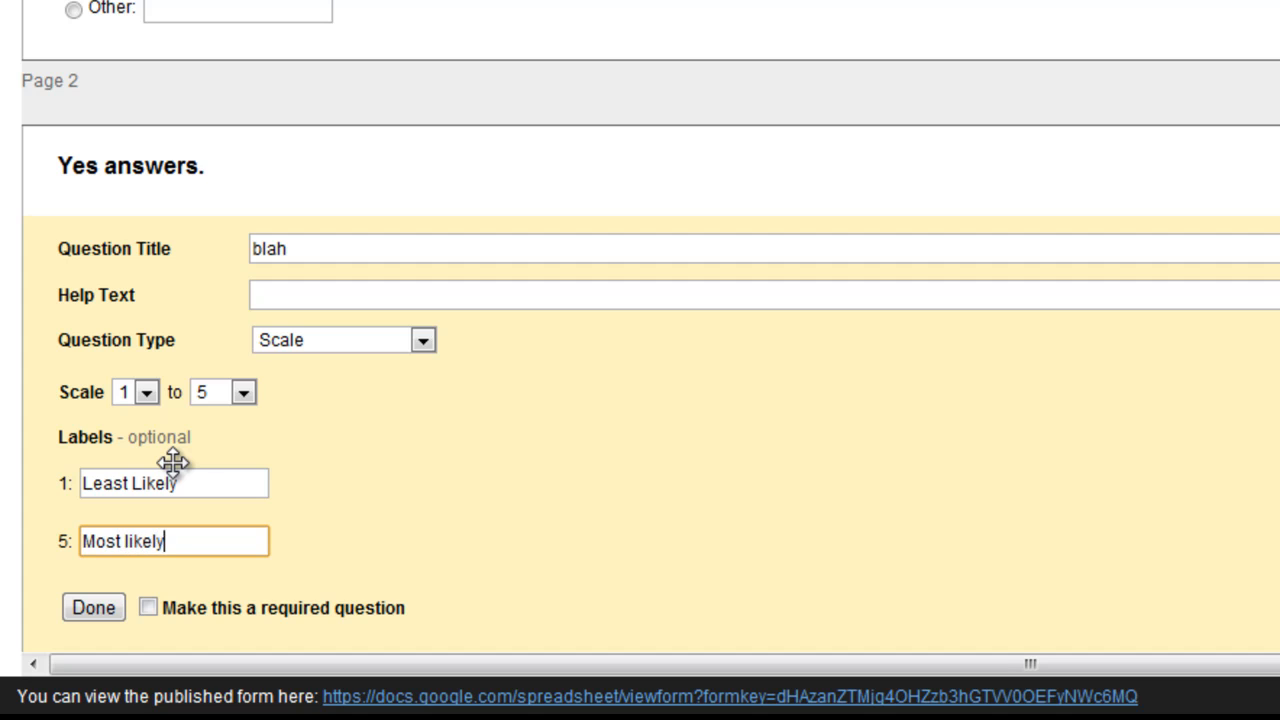
type("y")
left_click(148, 607)
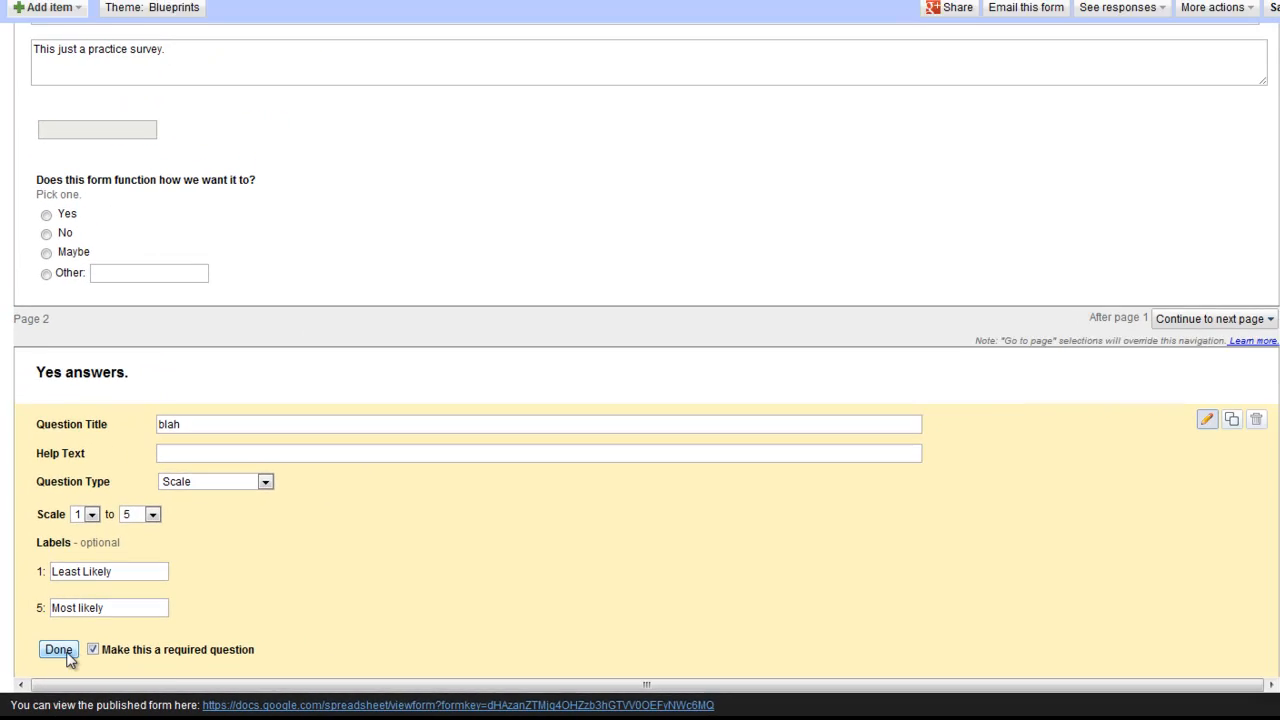
left_click(59, 650)
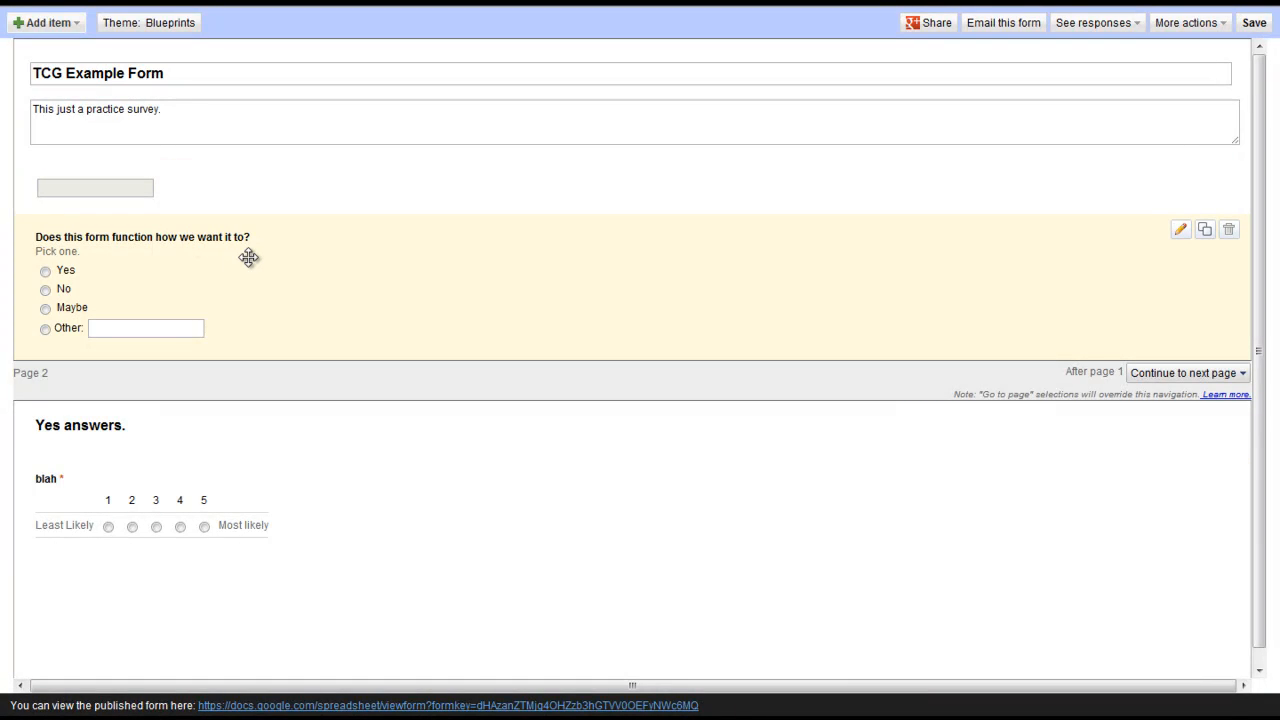
Route the multiple-choice question's Yes answer to page 2 (Yes answers.) and make the question required.
left_click(1181, 230)
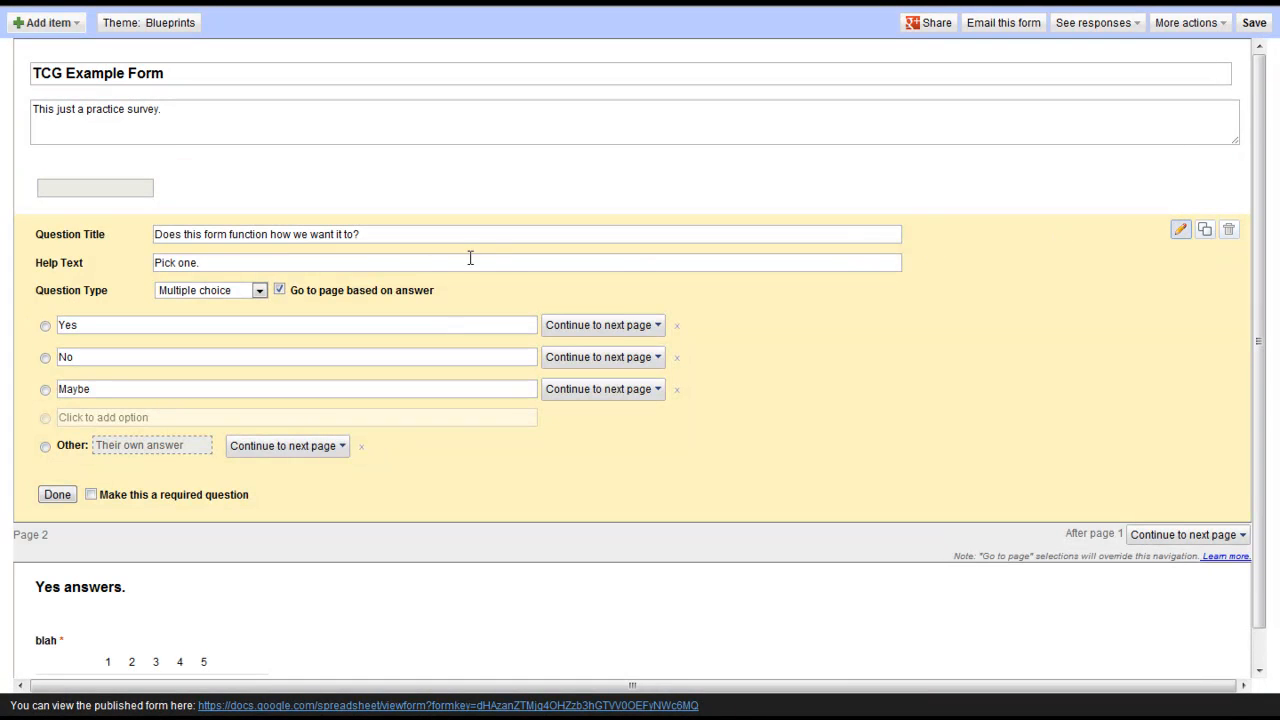
double_click(331, 292)
left_click(586, 327)
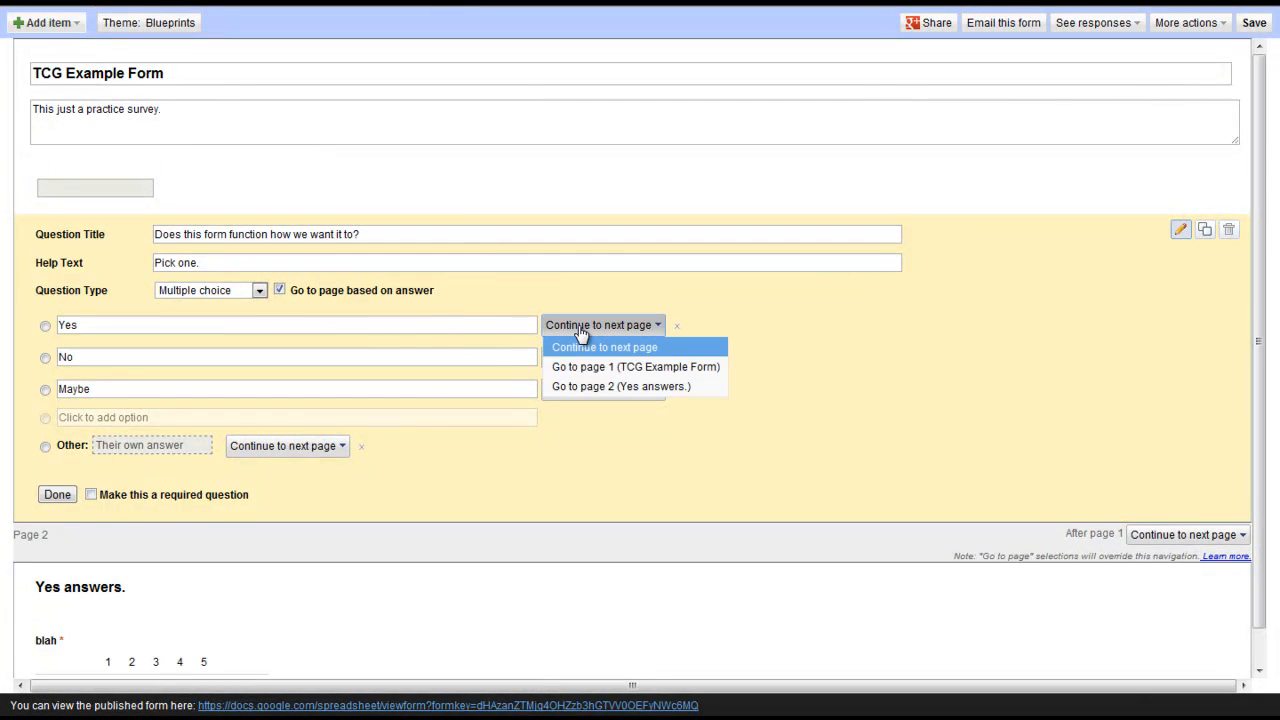
left_click(600, 388)
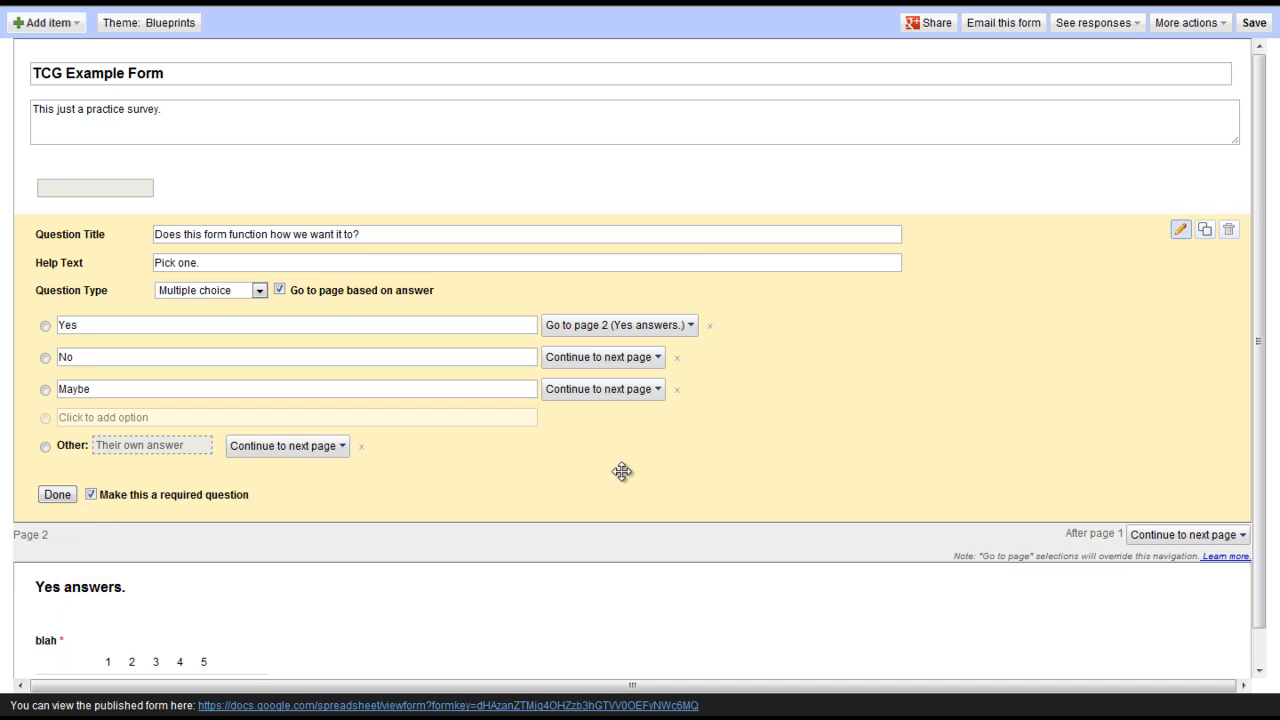
scroll(640, 460, "down", 1)
scroll(630, 470, "up", 1)
Open the Google+ sharing dialog for the form and close it without sharing.
left_click(937, 28)
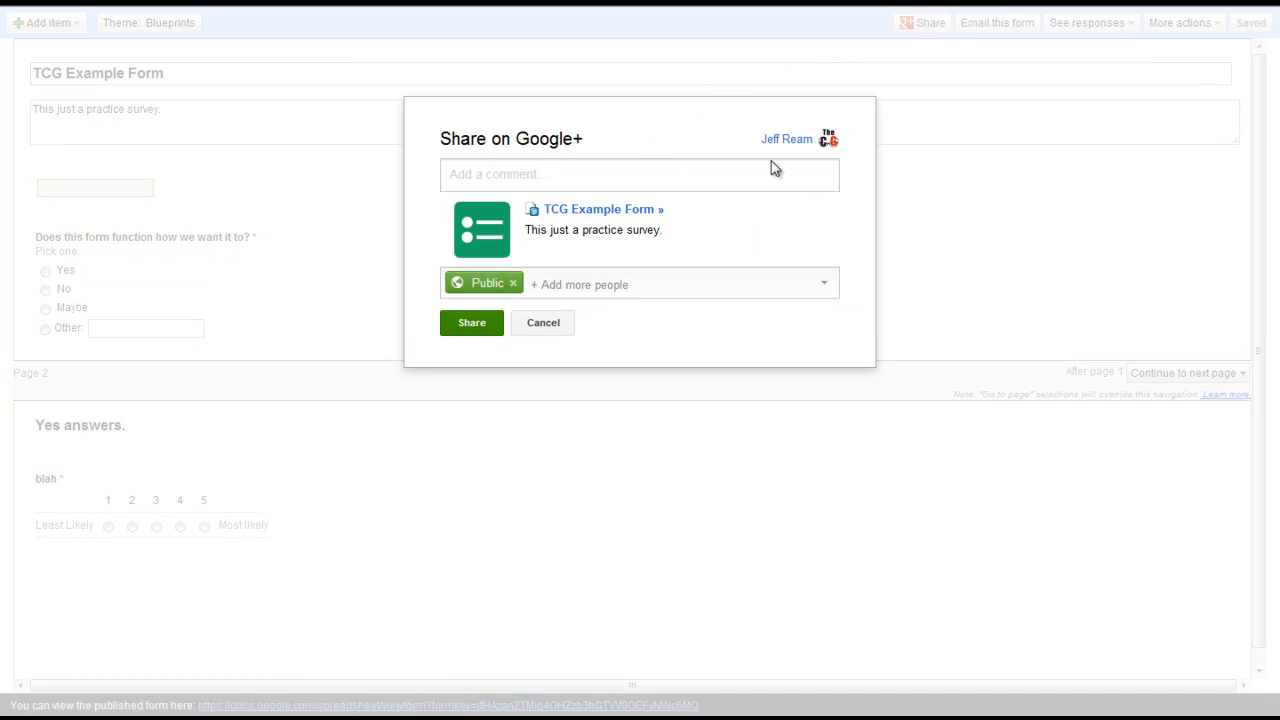
left_click(540, 330)
Look through the form's response summary, return to editing, and open the responses spreadsheet.
left_click(1060, 28)
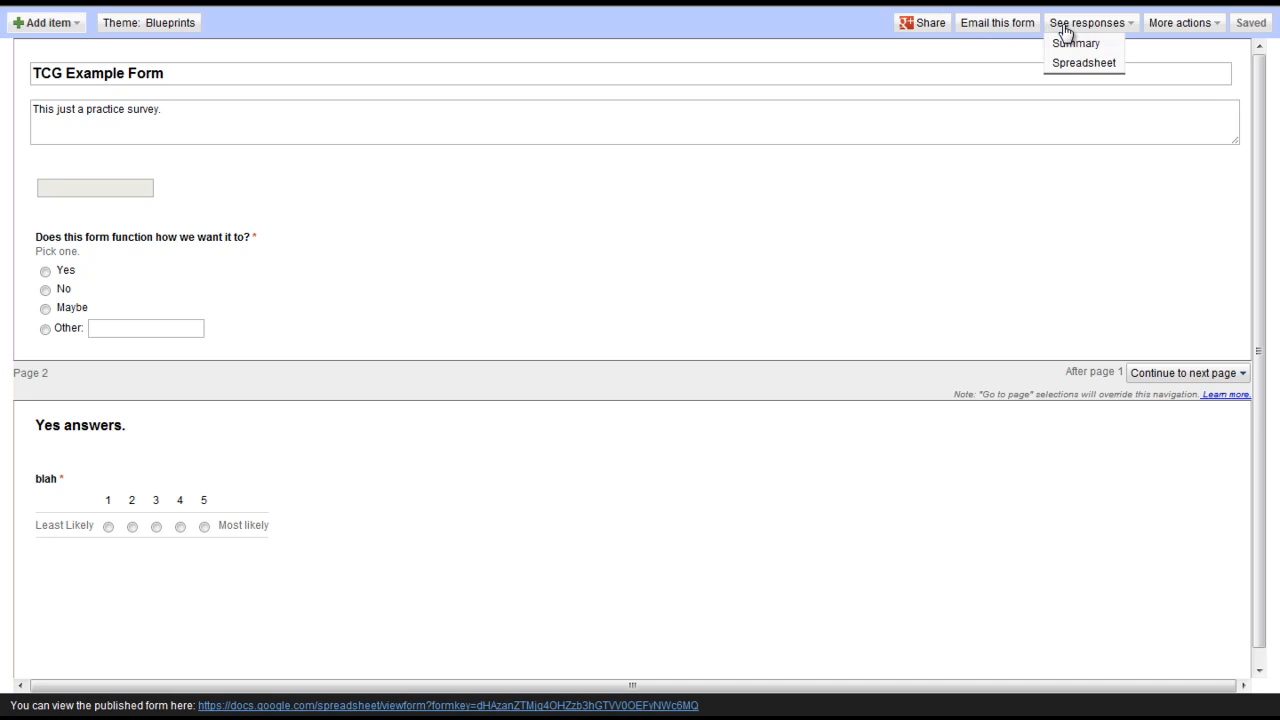
left_click(1176, 26)
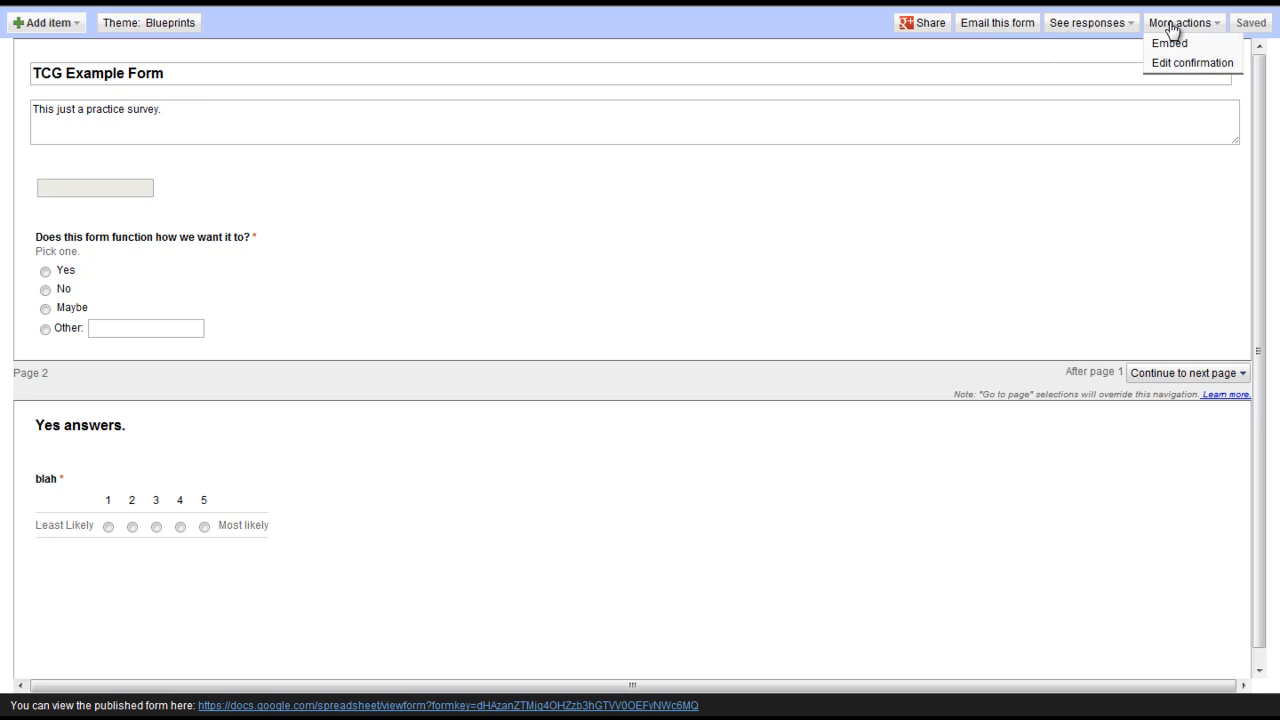
left_click(1131, 28)
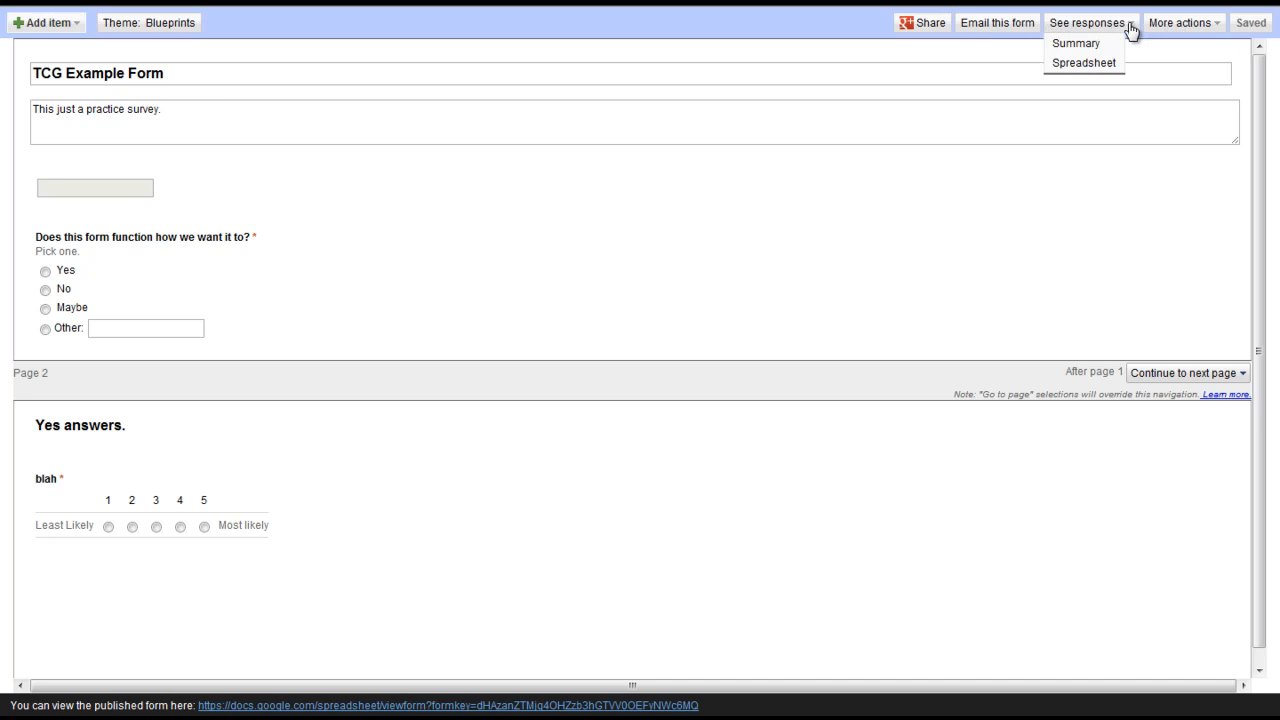
left_click(1078, 44)
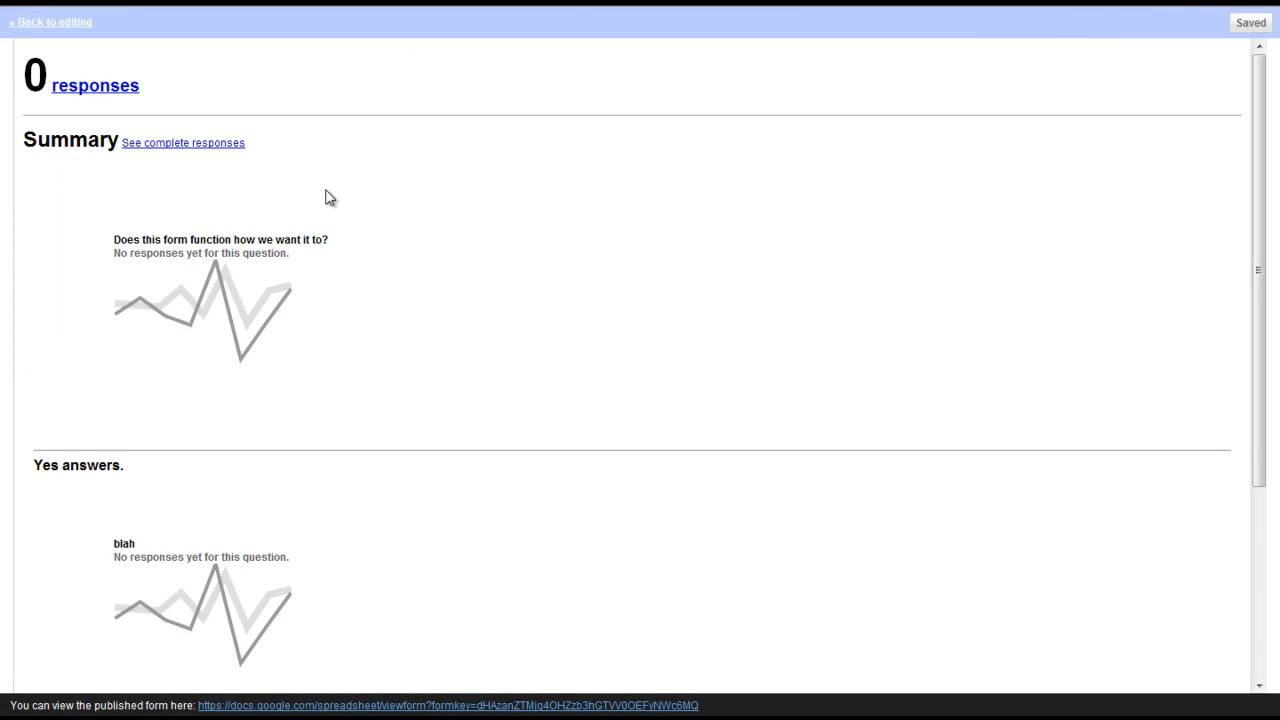
scroll(219, 170, "down", 3)
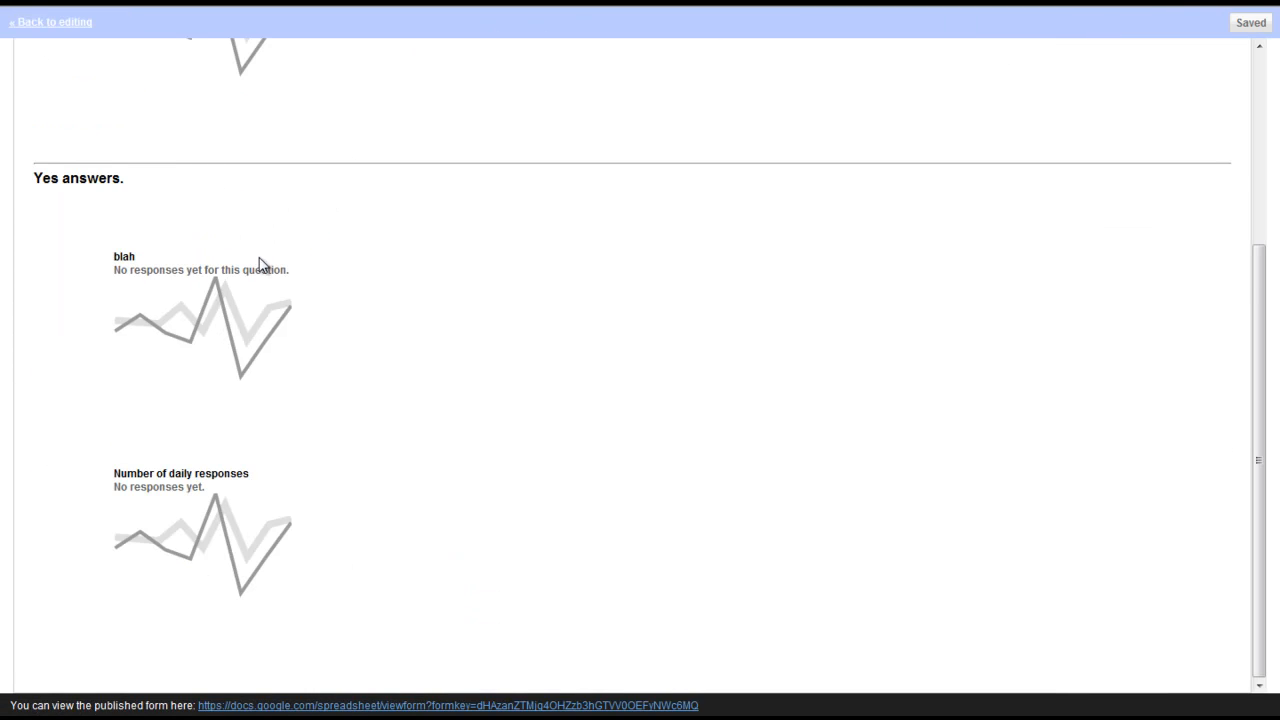
scroll(262, 316, "up", 3)
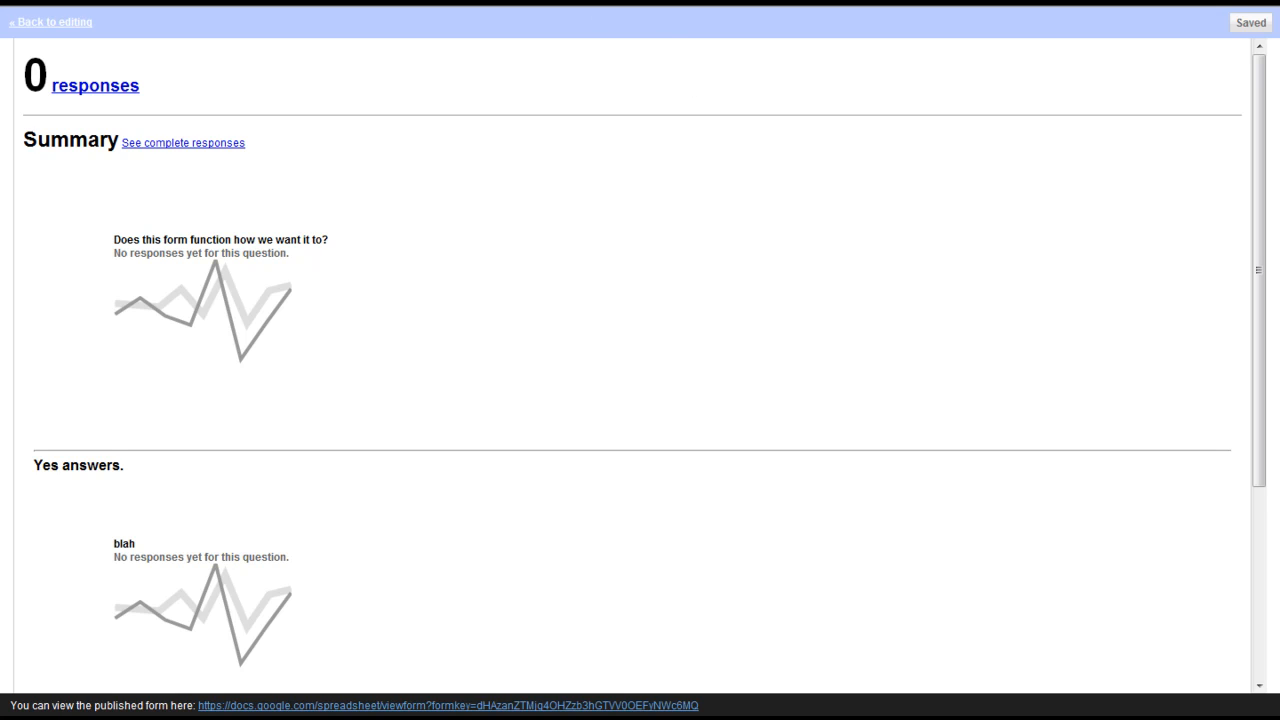
left_click(40, 22)
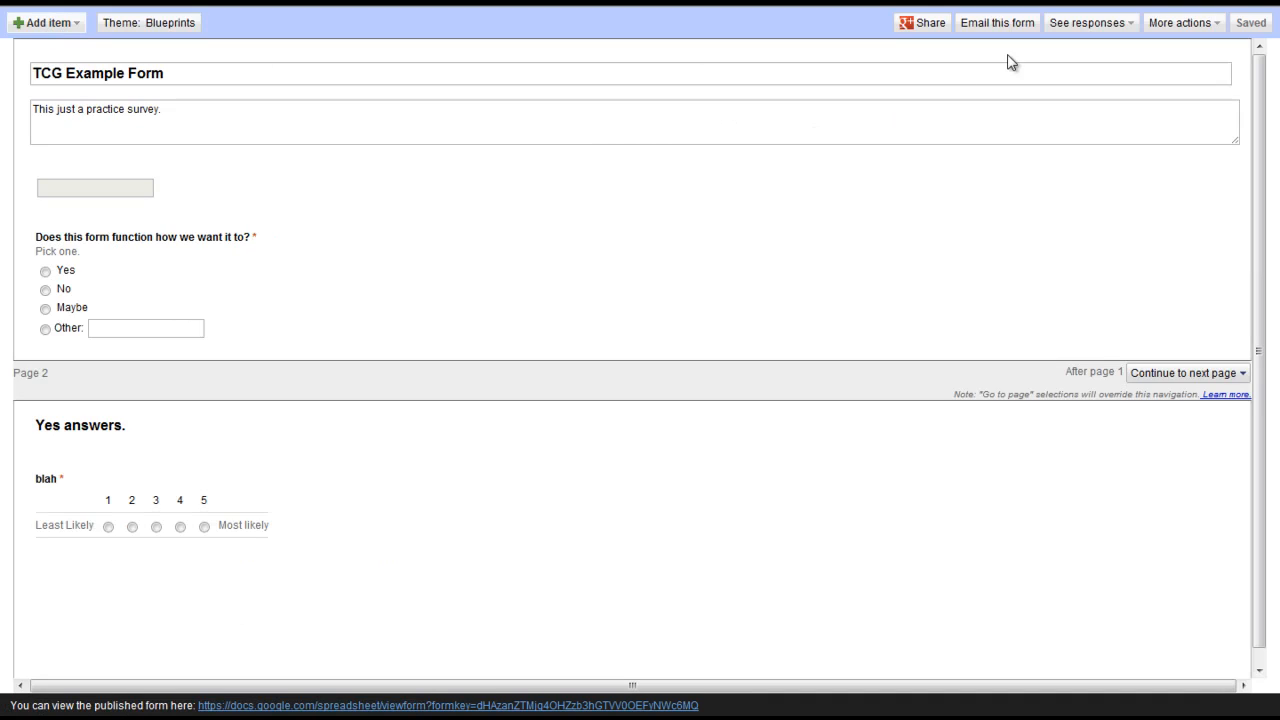
left_click(1085, 24)
left_click(1082, 62)
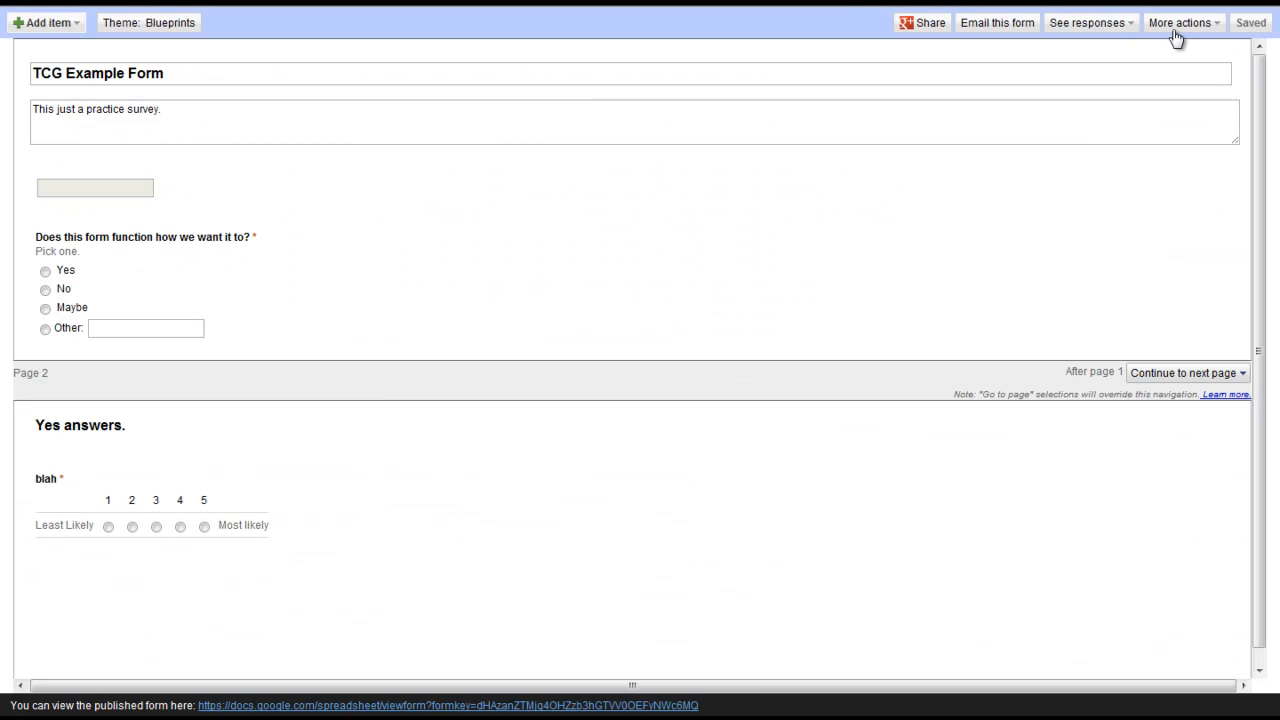
Review the confirmation message shown to respondents after submission and close its editor without changes.
left_click(1207, 23)
left_click(1180, 65)
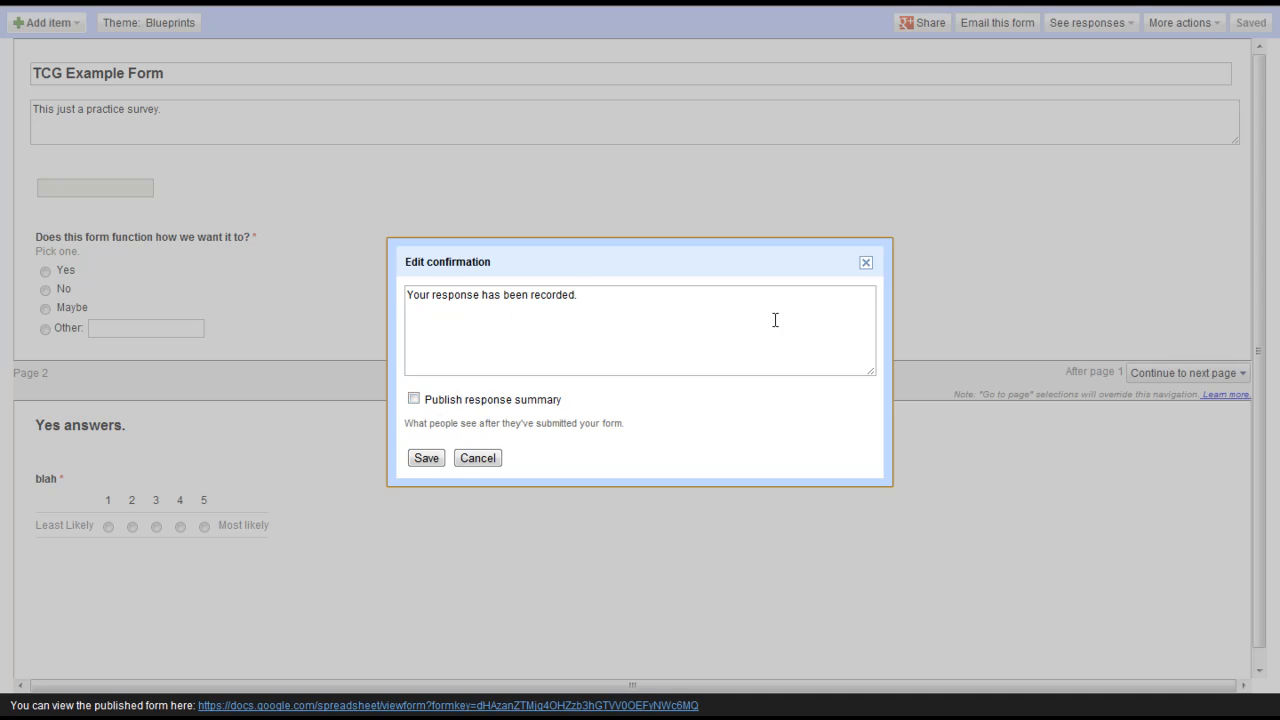
left_click(473, 459)
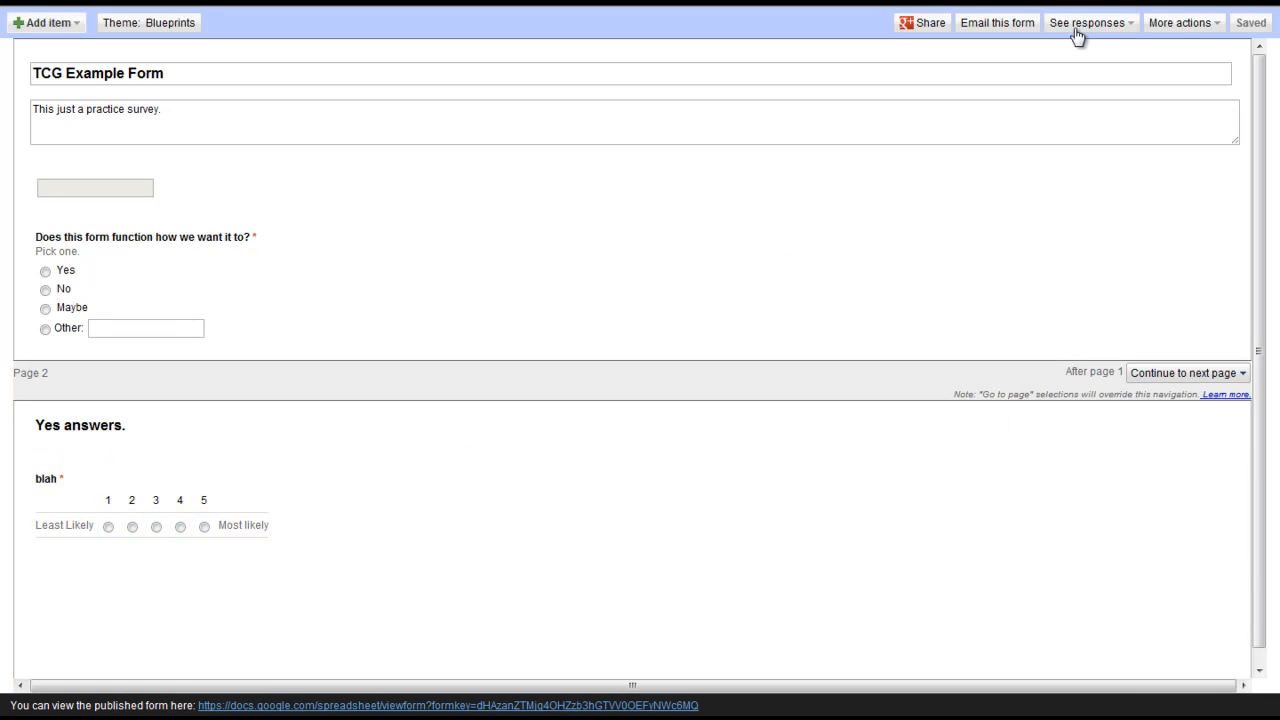
Open the form's embed code and examine its width and height attributes.
left_click(1180, 30)
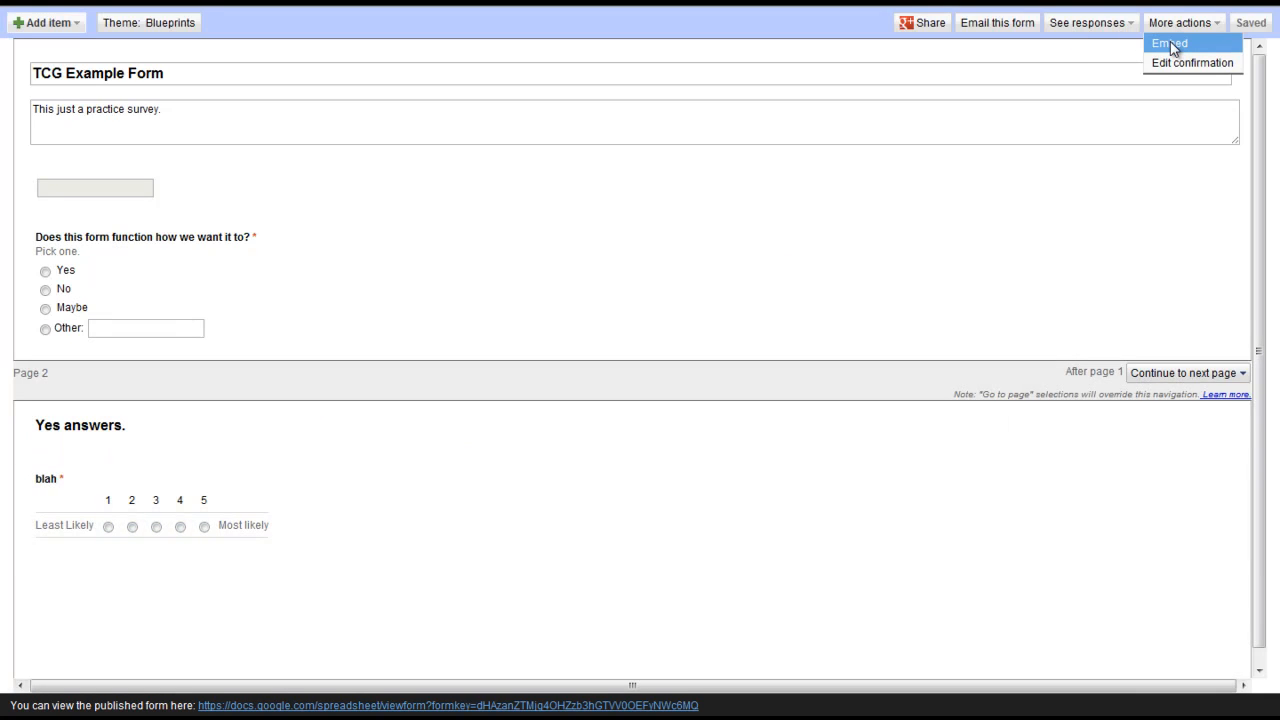
left_click(1170, 43)
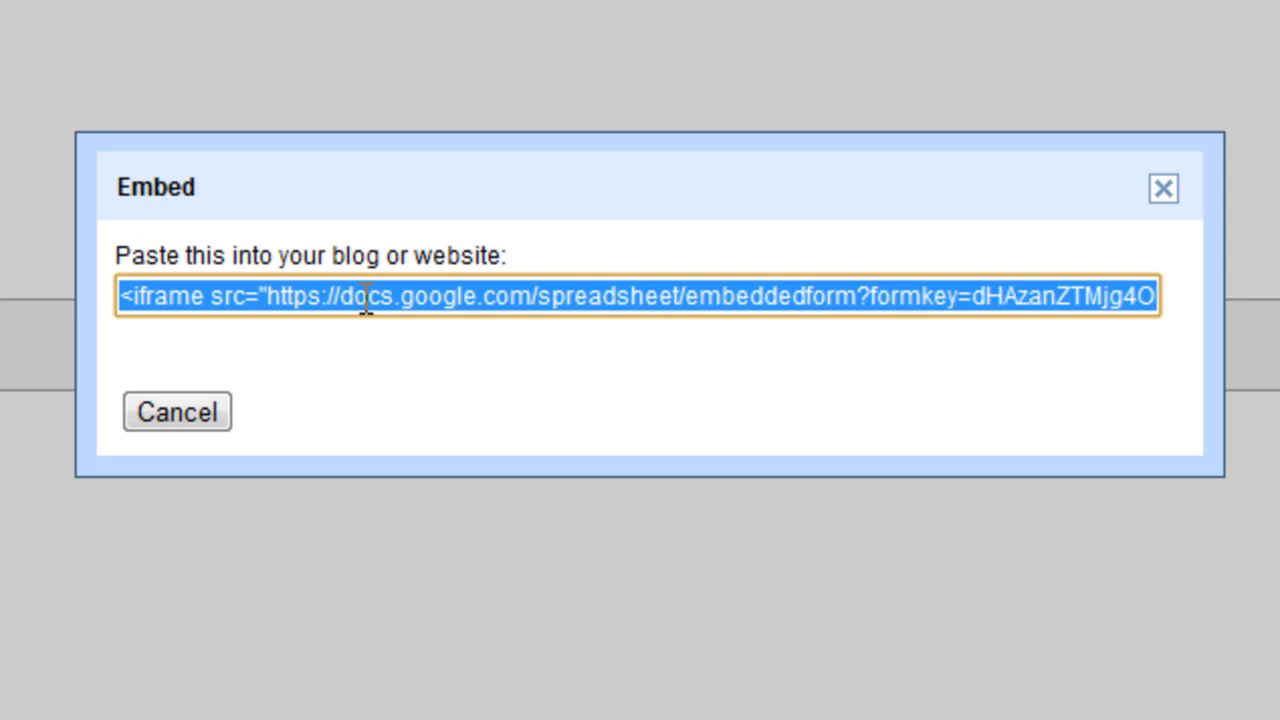
left_click(545, 296)
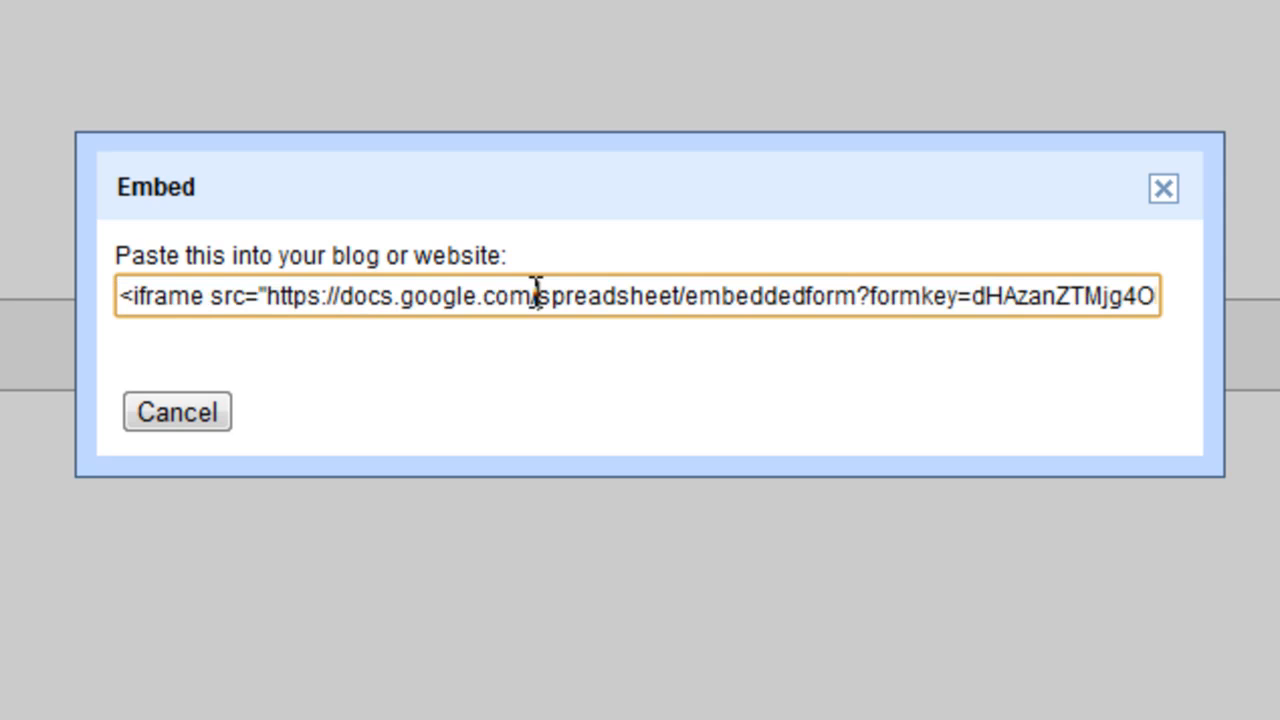
key("Right")
key("Right")
key("Right")
key("Right")
key("Right")
key("Right")
key("Right")
key("Right")
key("Right")
key("Right")
key("Right")
key("Right")
key("Right")
key("Right")
key("Right")
key("Right")
key("Right")
key("Right")
key("Right")
key("Right")
key("Right")
key("Right")
key("Right")
key("Right")
key("Right")
key("Right")
key("Right")
key("Right")
key("Right")
key("Right")
key("Right")
key("Right")
key("Right")
key("Right")
key("Right")
key("Right")
key("Right")
key("Right")
key("Right")
key("Right")
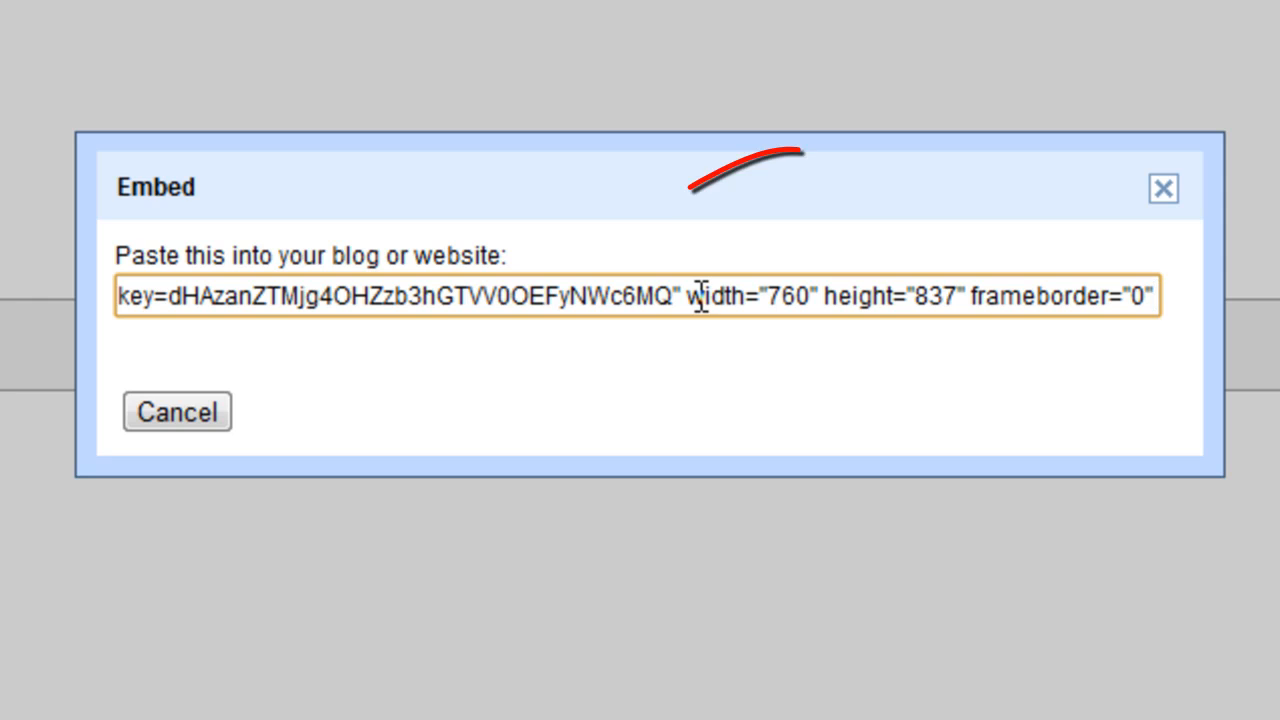
left_click_drag(692, 296, 957, 319)
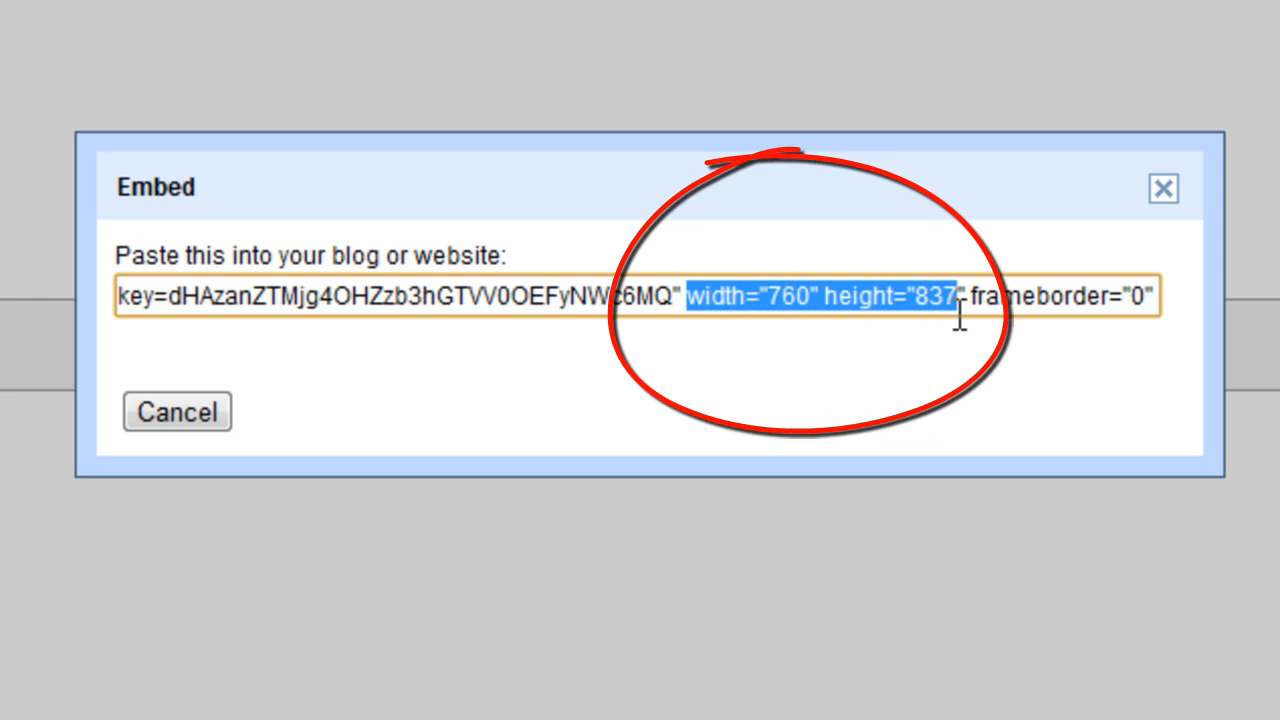
Select the entire embed code, clear the selection, and close the embed dialog.
key("ctrl+a")
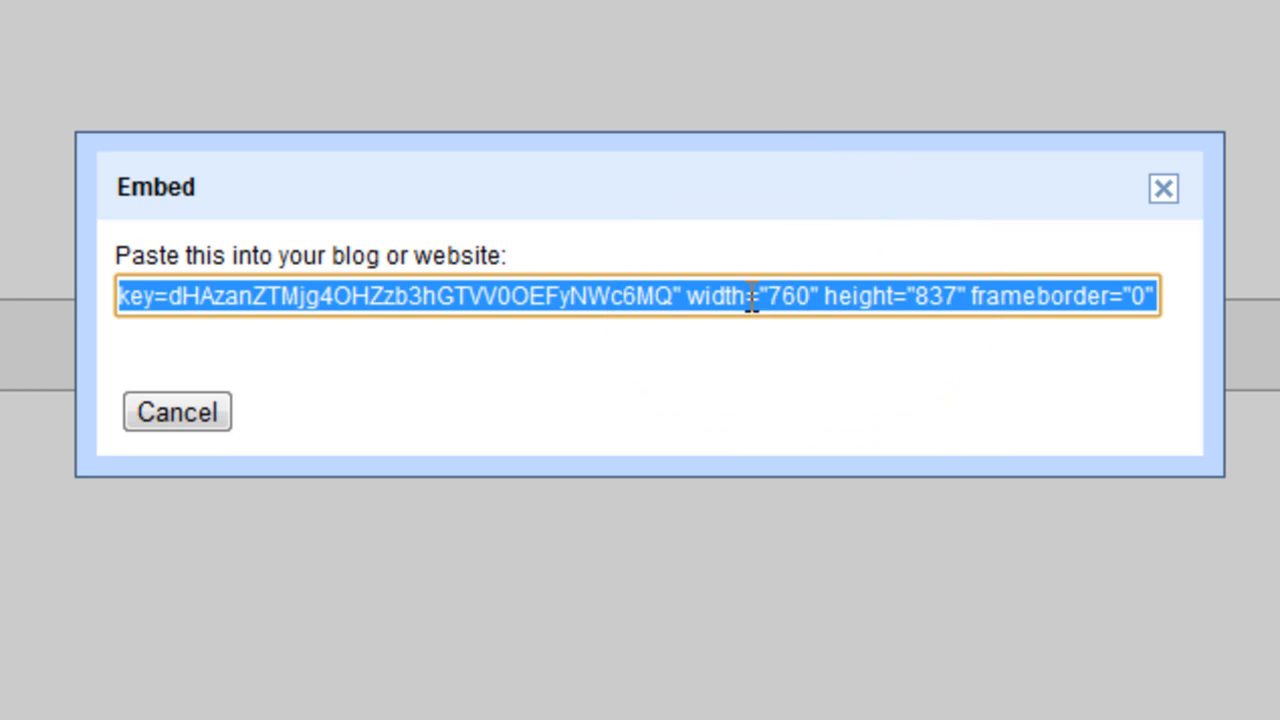
left_click(697, 303)
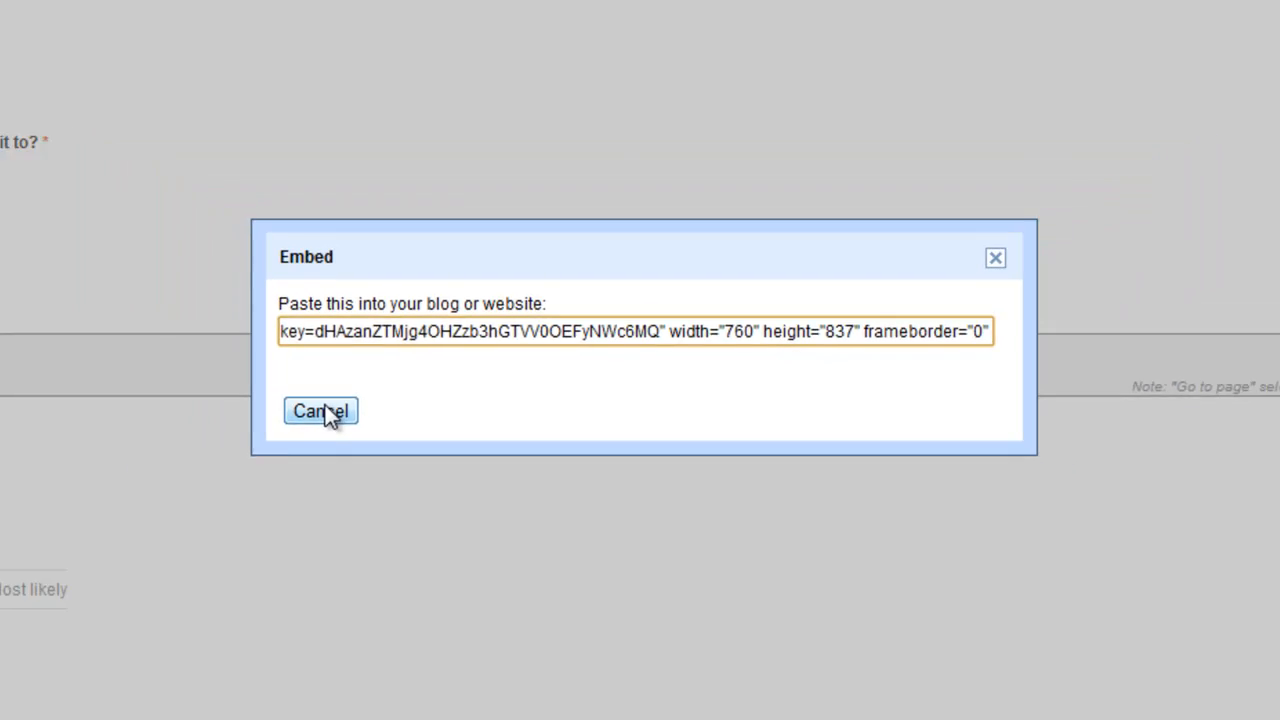
left_click(432, 410)
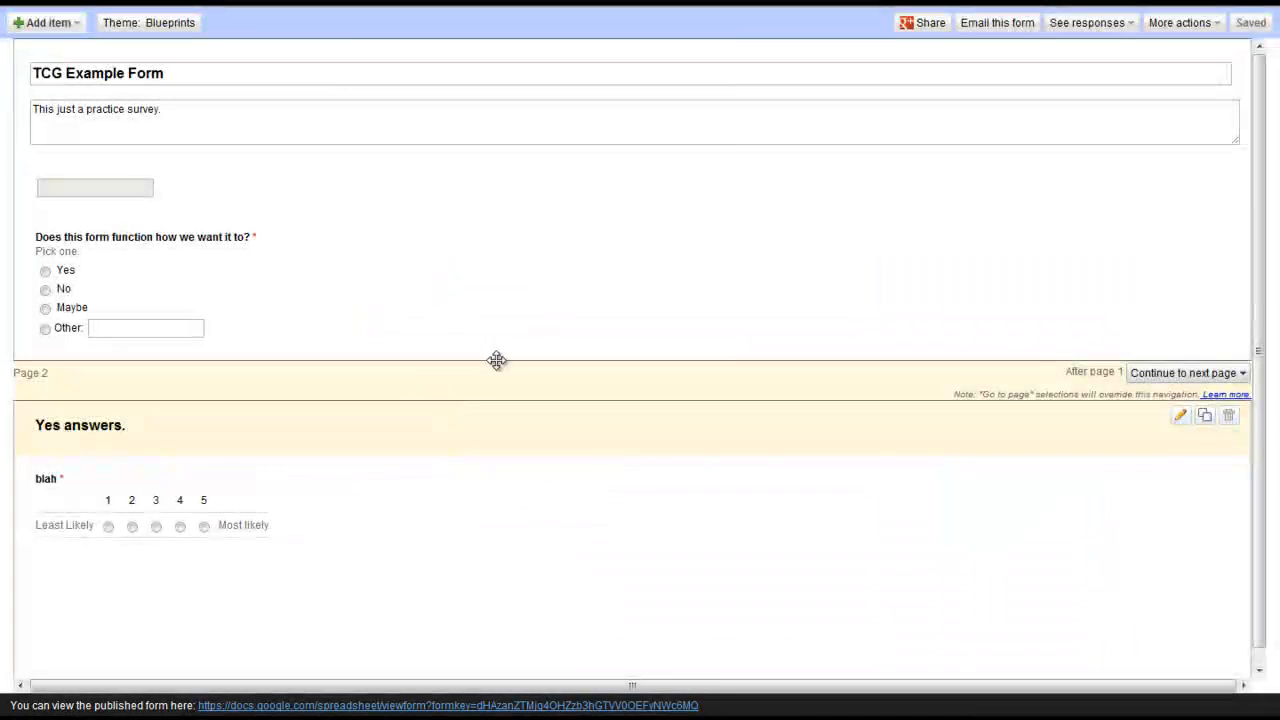
Open the options for emailing the form to others and cancel without sending.
left_click(1005, 24)
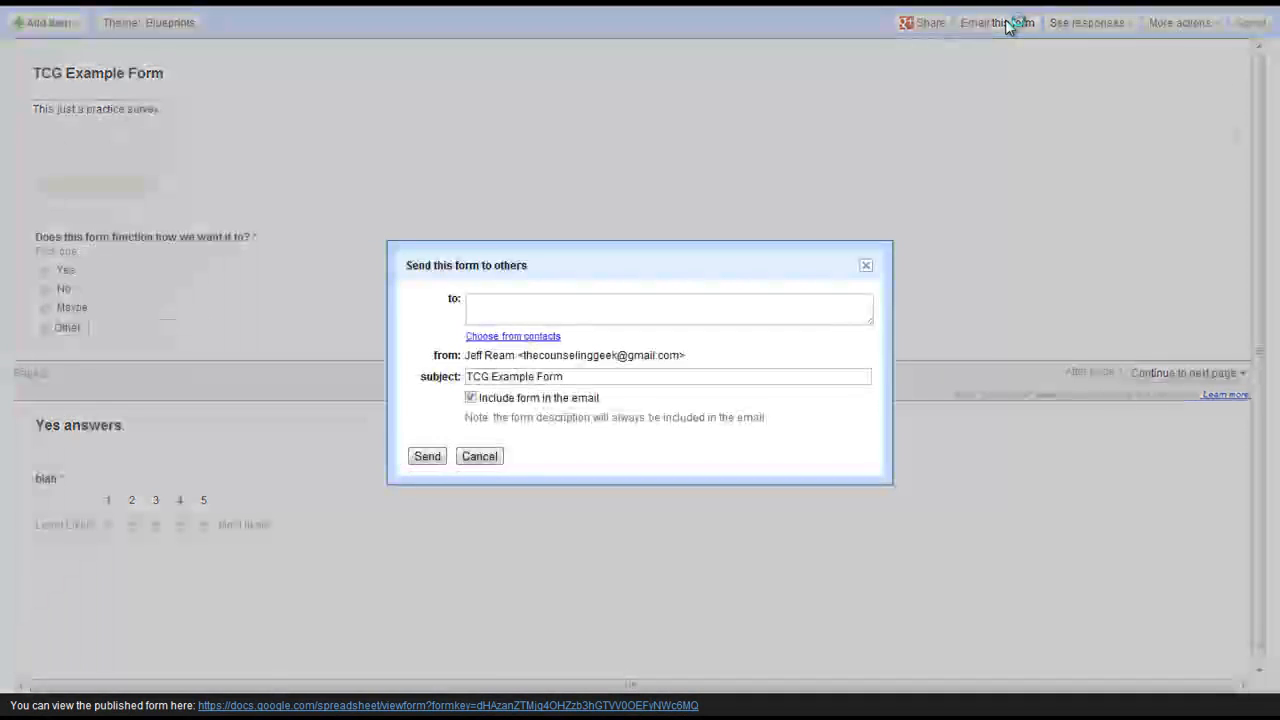
left_click(479, 456)
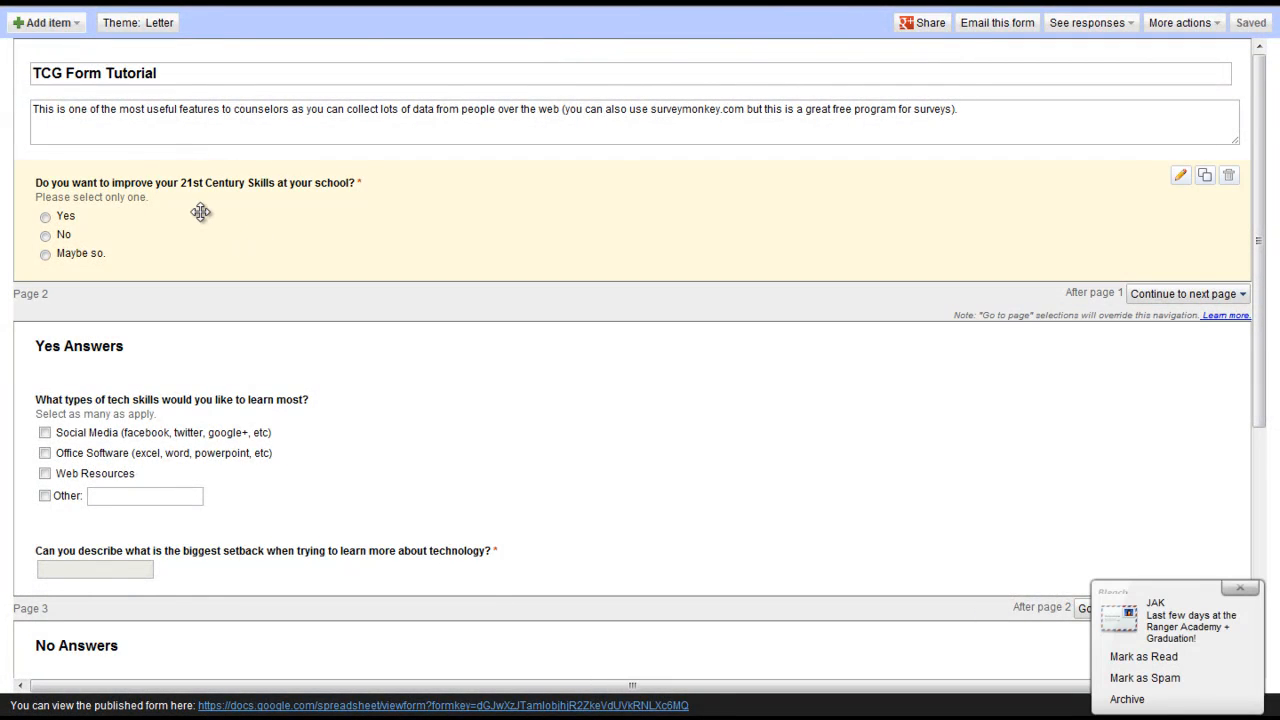
Dismiss the mail notification and review the questions and page branching of the TCG Form Tutorial form.
left_click(1240, 587)
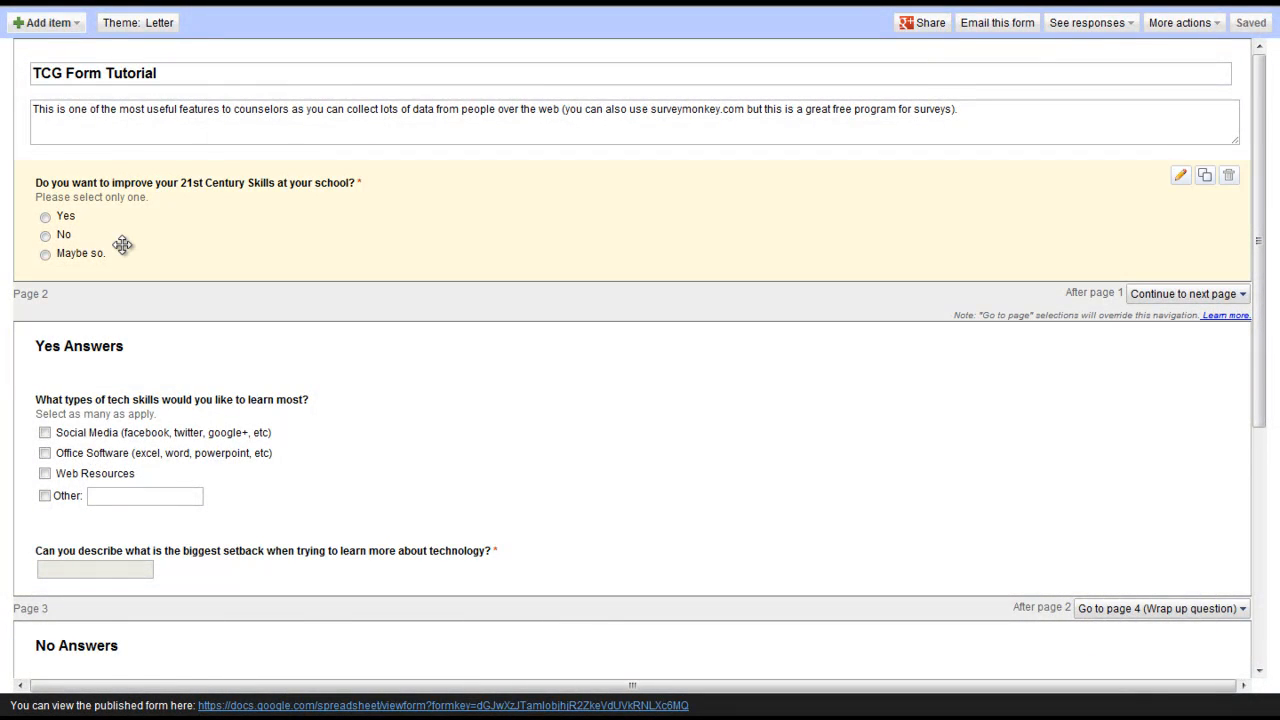
scroll(160, 330, "down", 3)
scroll(168, 307, "up", 2)
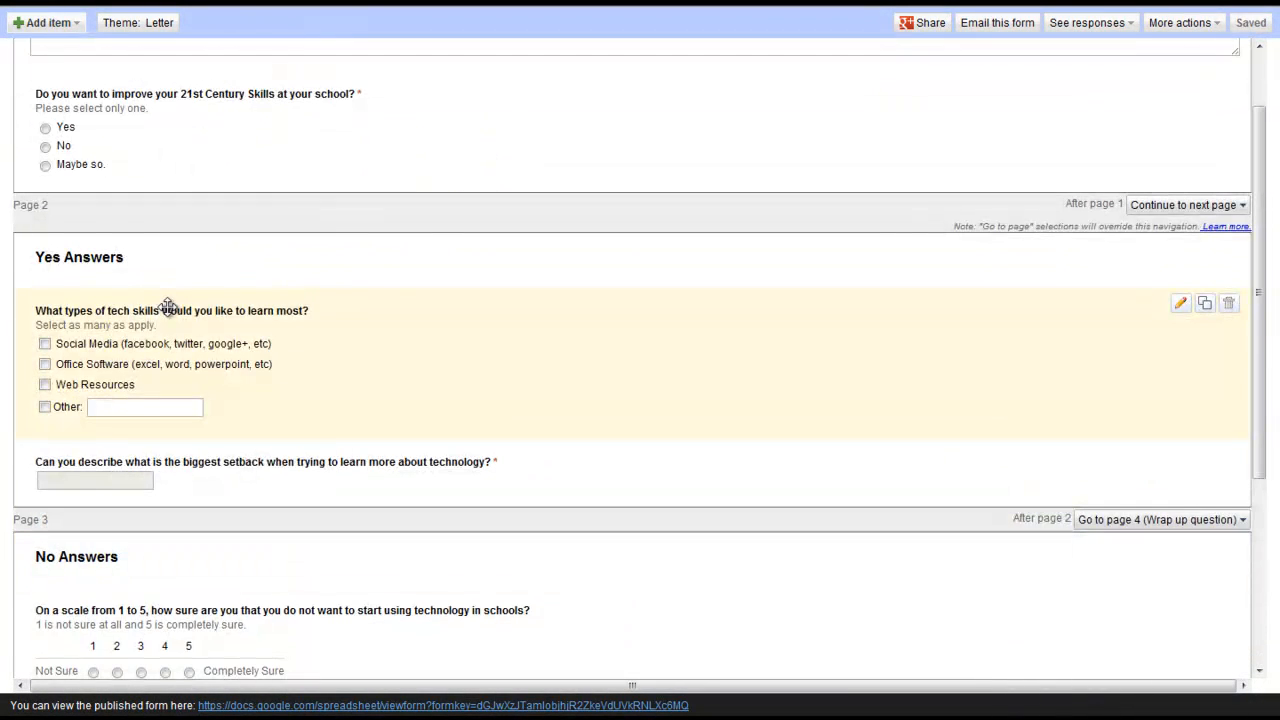
scroll(94, 289, "down", 3)
scroll(93, 282, "up", 3)
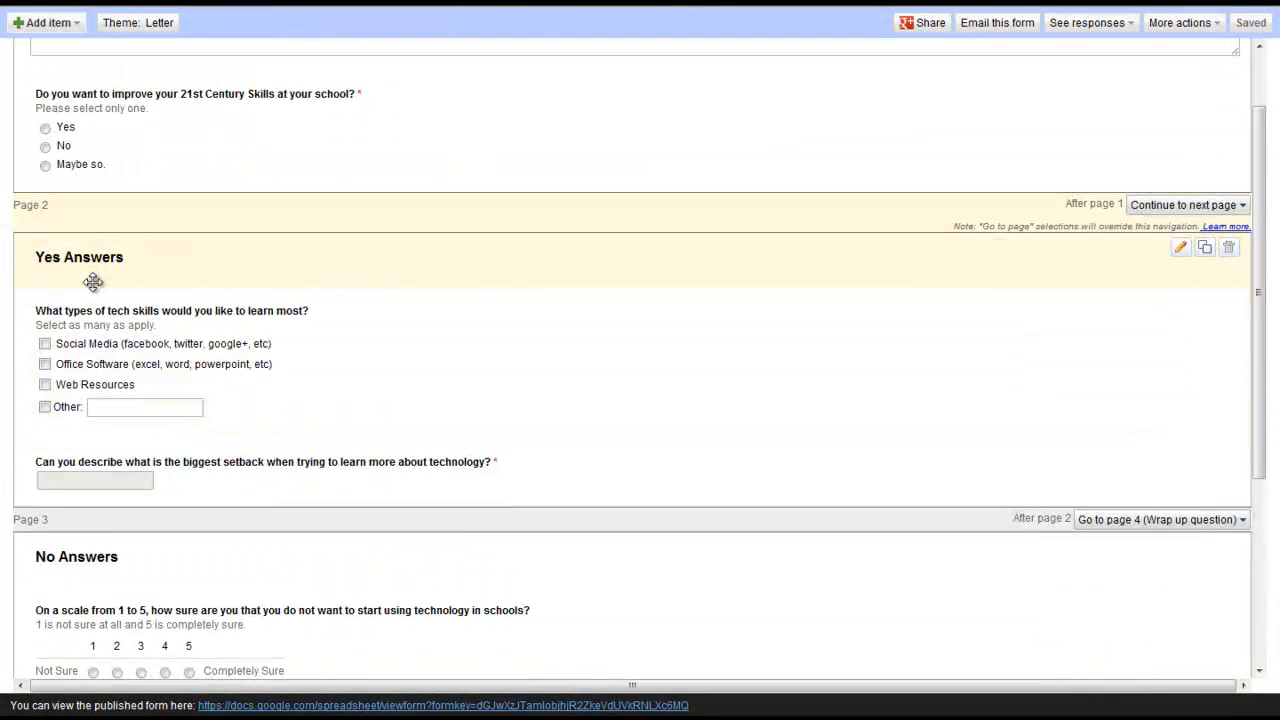
scroll(131, 560, "down", 3)
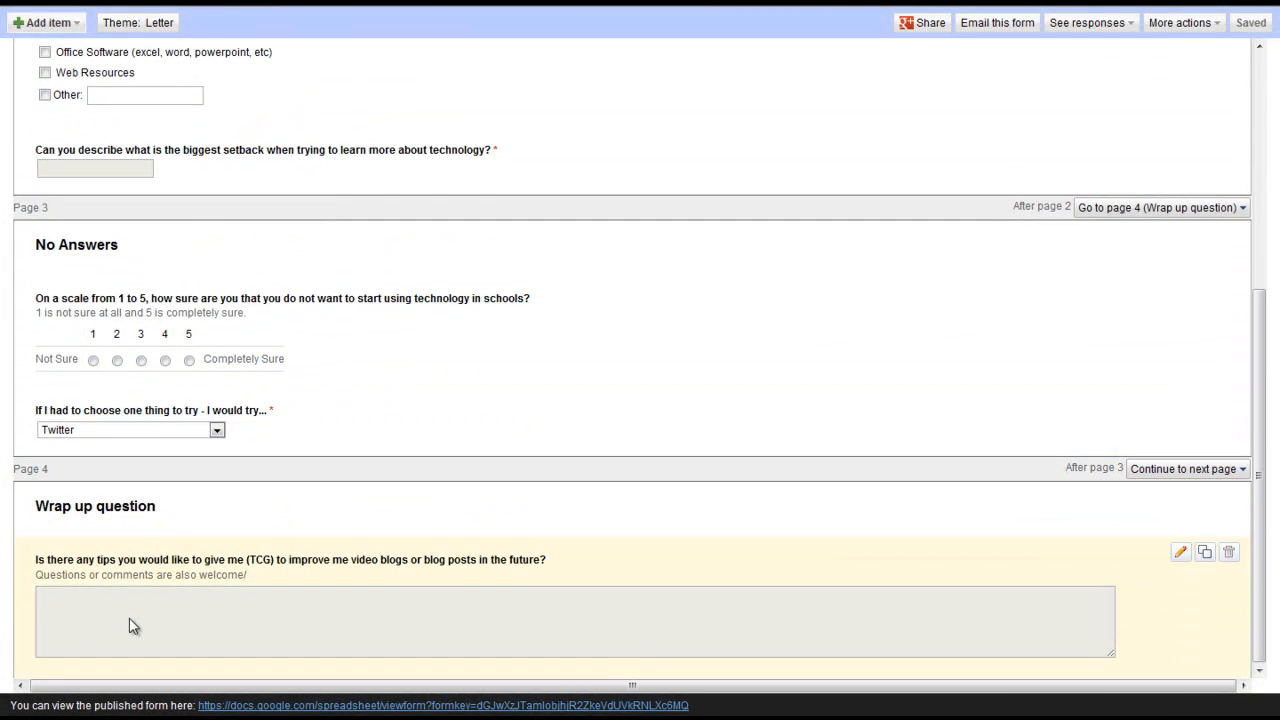
scroll(231, 620, "up", 3)
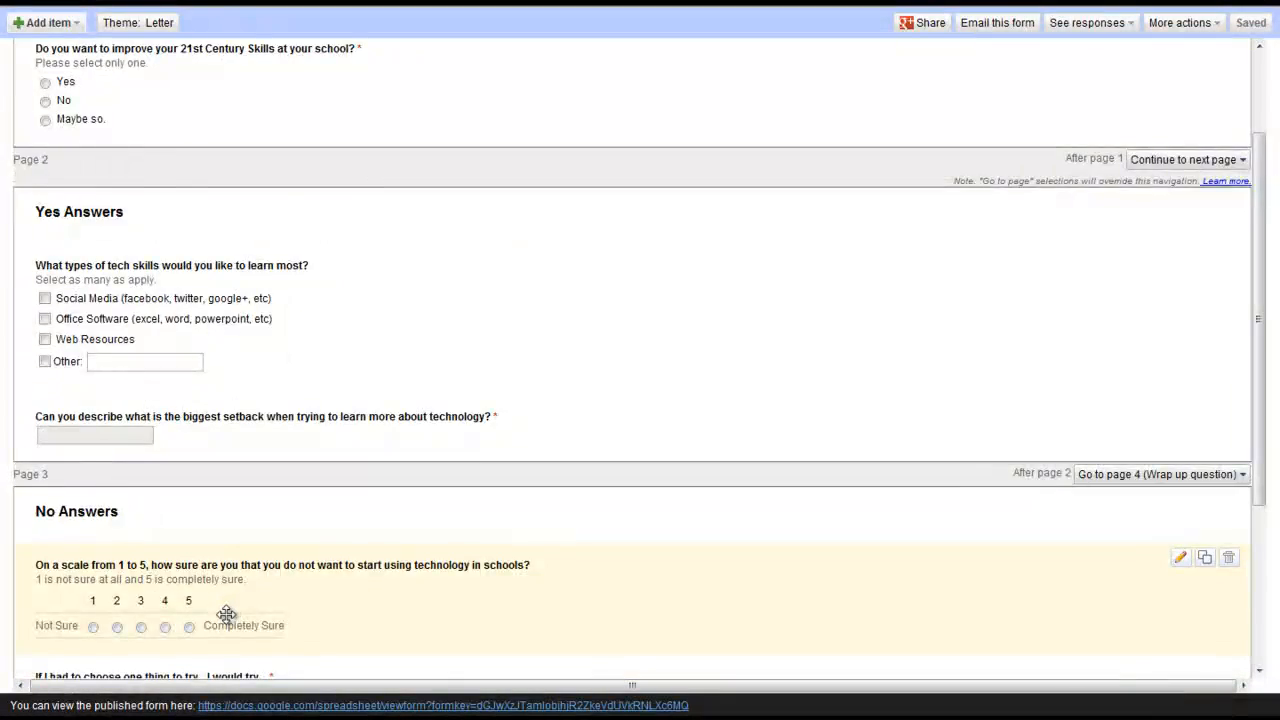
scroll(226, 614, "up", 2)
Open the response summary of TCG Form Tutorial, look through all its charts and answers, and return to editing.
left_click(1092, 22)
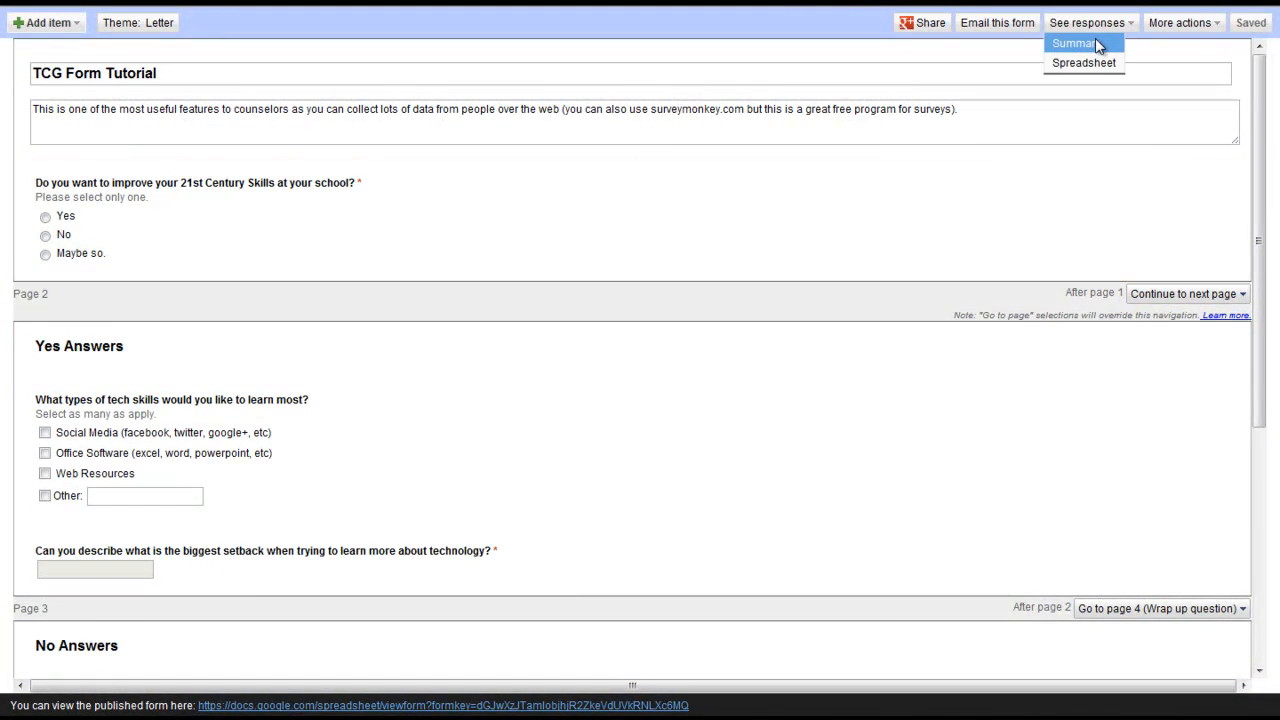
left_click(1095, 43)
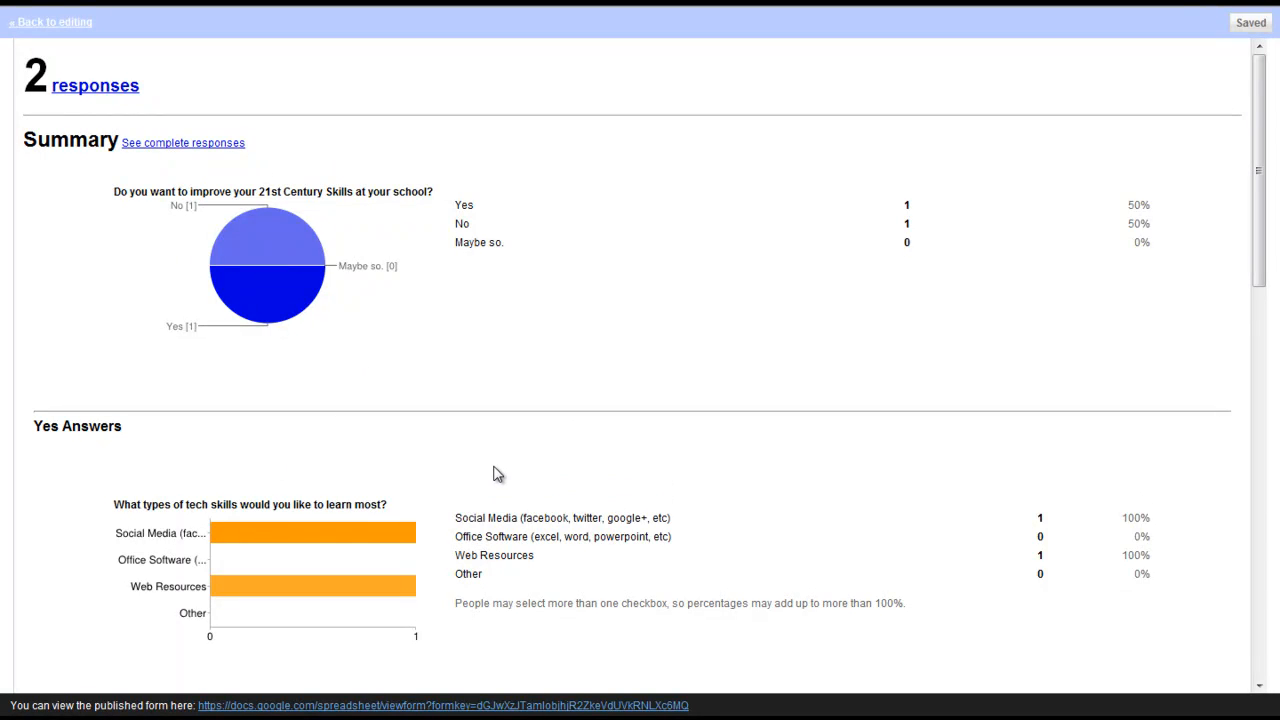
scroll(409, 331, "down", 4)
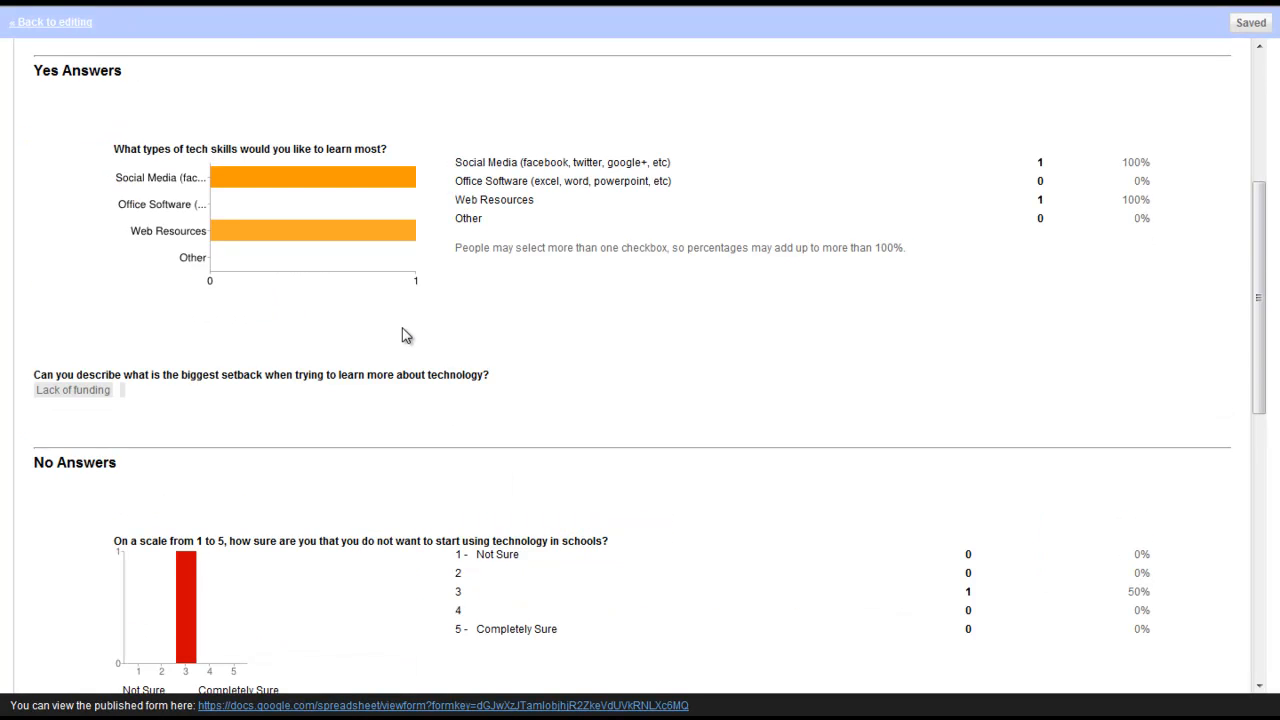
scroll(403, 337, "down", 5)
scroll(410, 342, "down", 3)
scroll(520, 380, "up", 12)
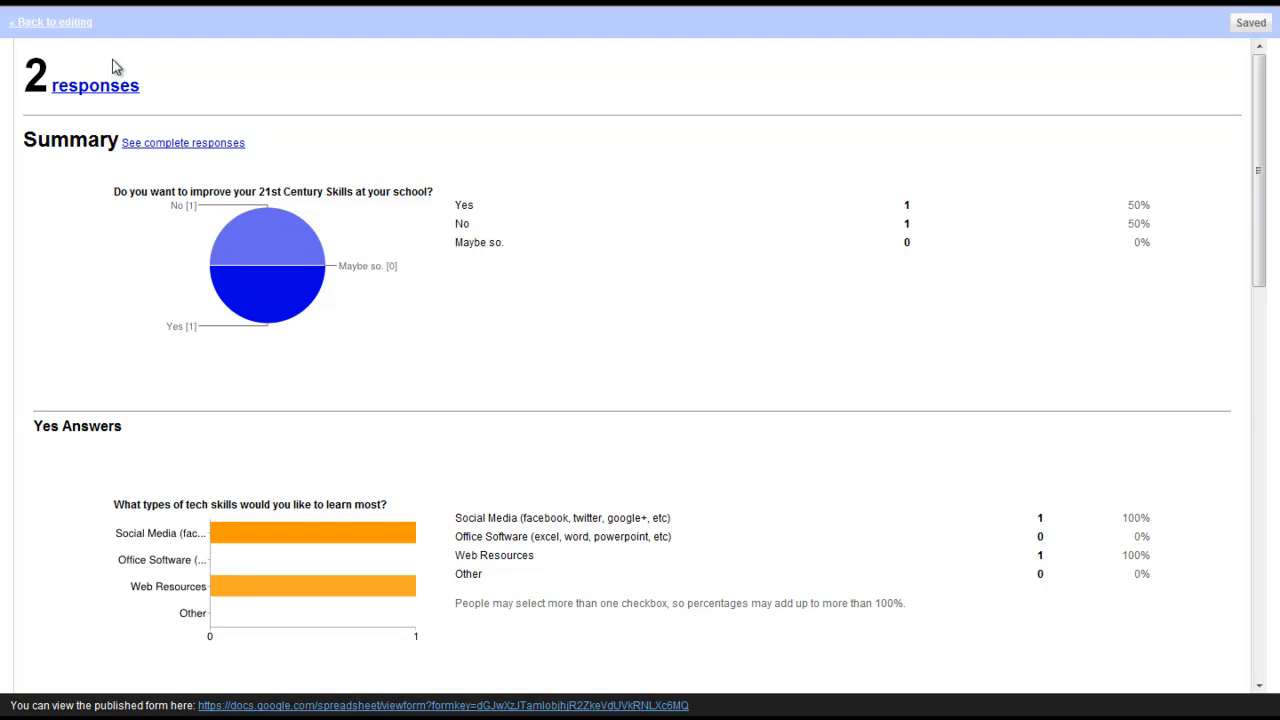
left_click(55, 22)
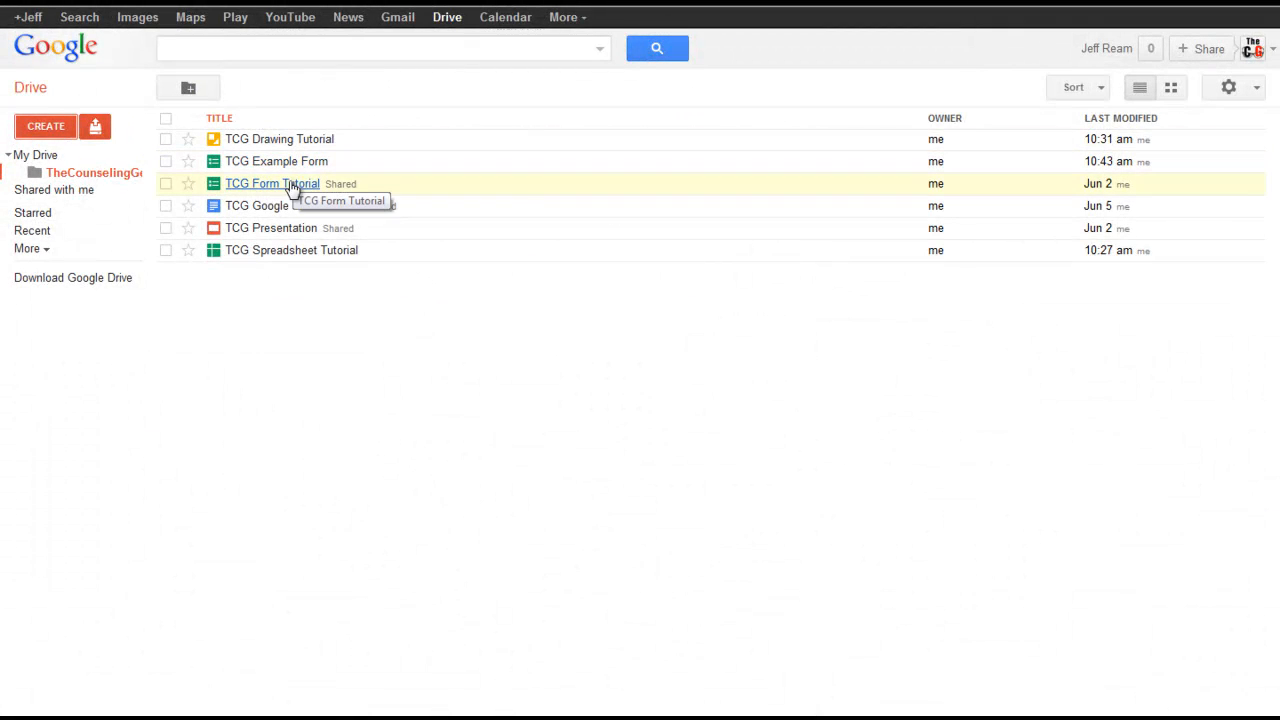
Open the TCG Spreadsheet Tutorial file, select cell B8, and review the available data and tools commands.
left_click(335, 257)
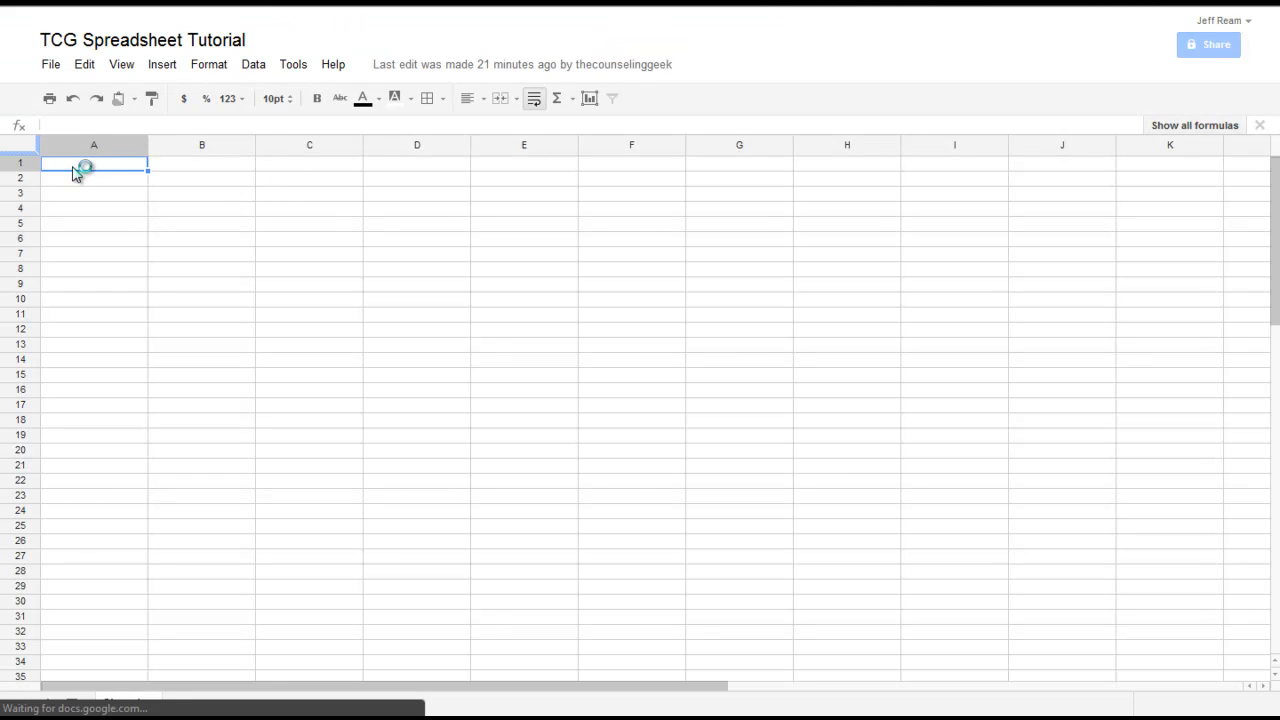
left_click_drag(104, 175, 264, 272)
left_click(165, 270)
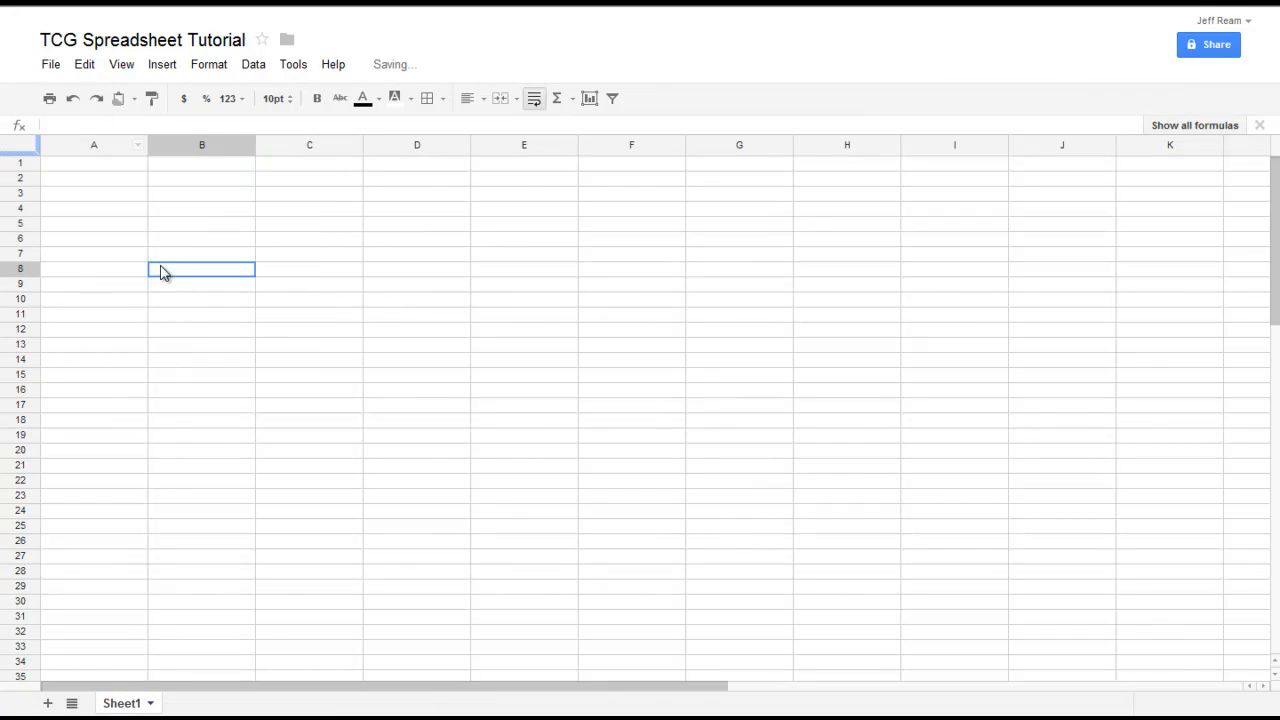
left_click(253, 66)
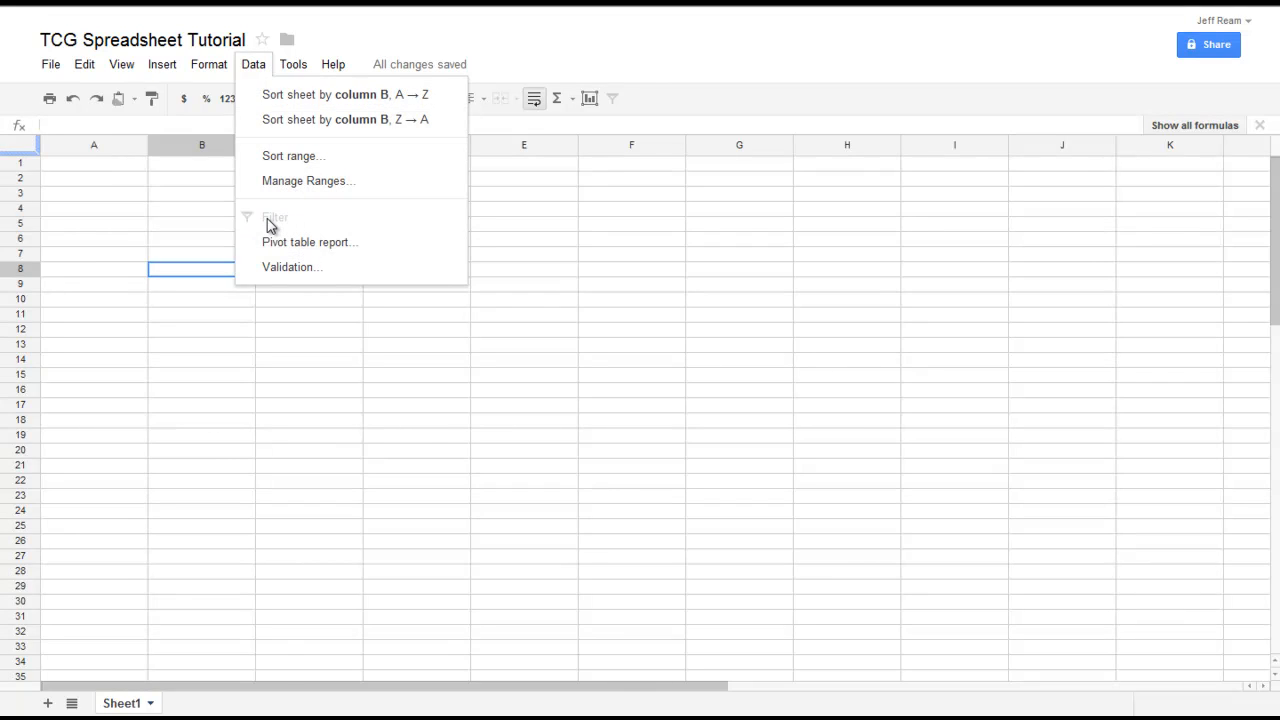
mouse_move(292, 60)
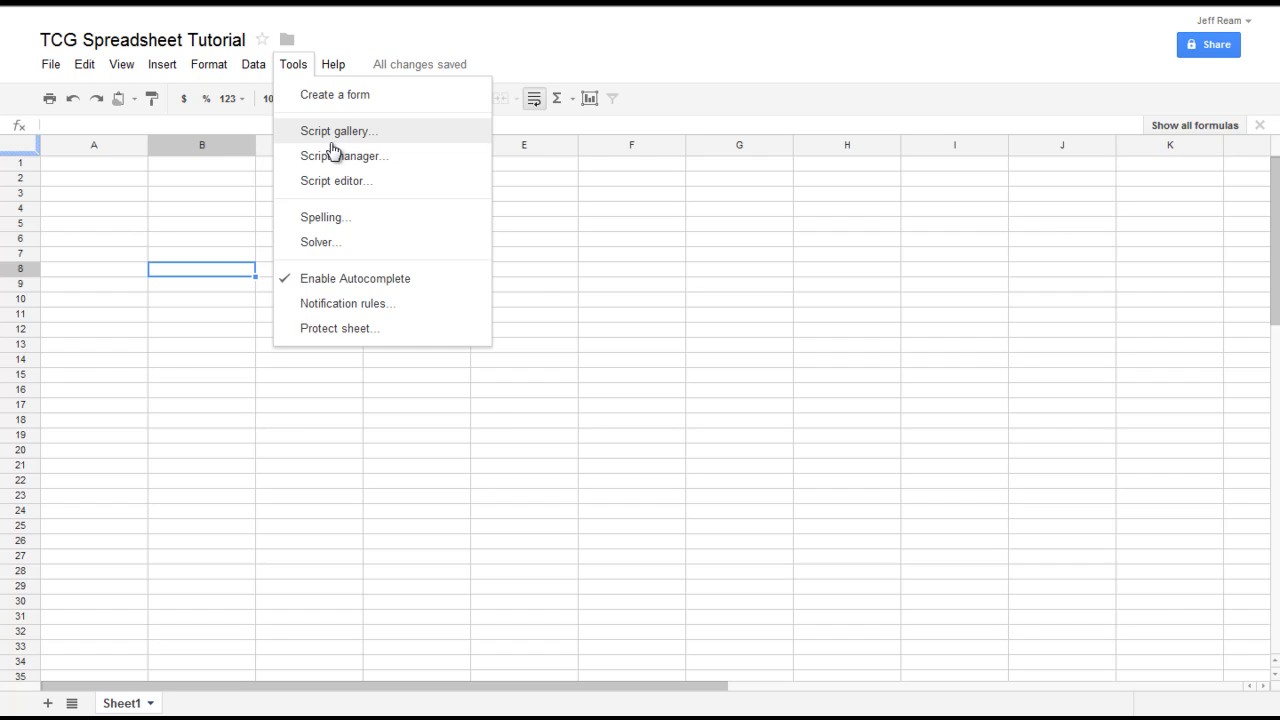
mouse_move(333, 64)
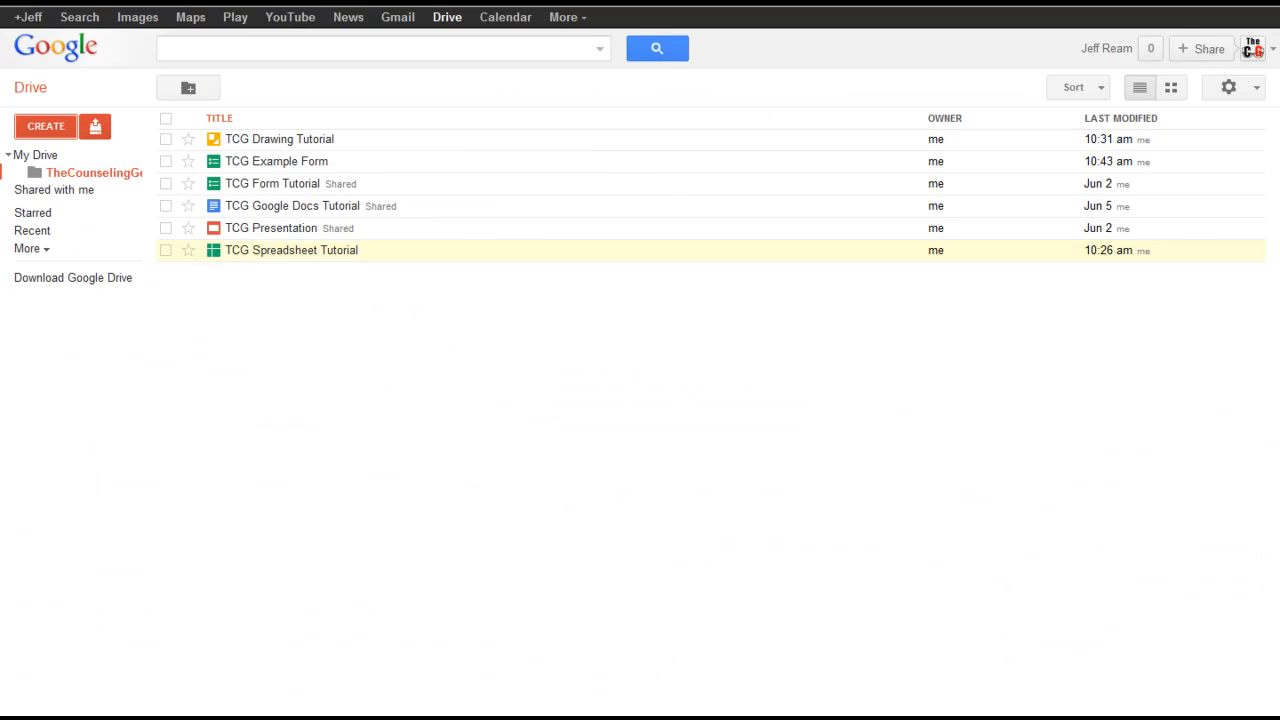
Check the file types that can be created in Drive, then open the TCG Drawing Tutorial drawing.
left_click(280, 140)
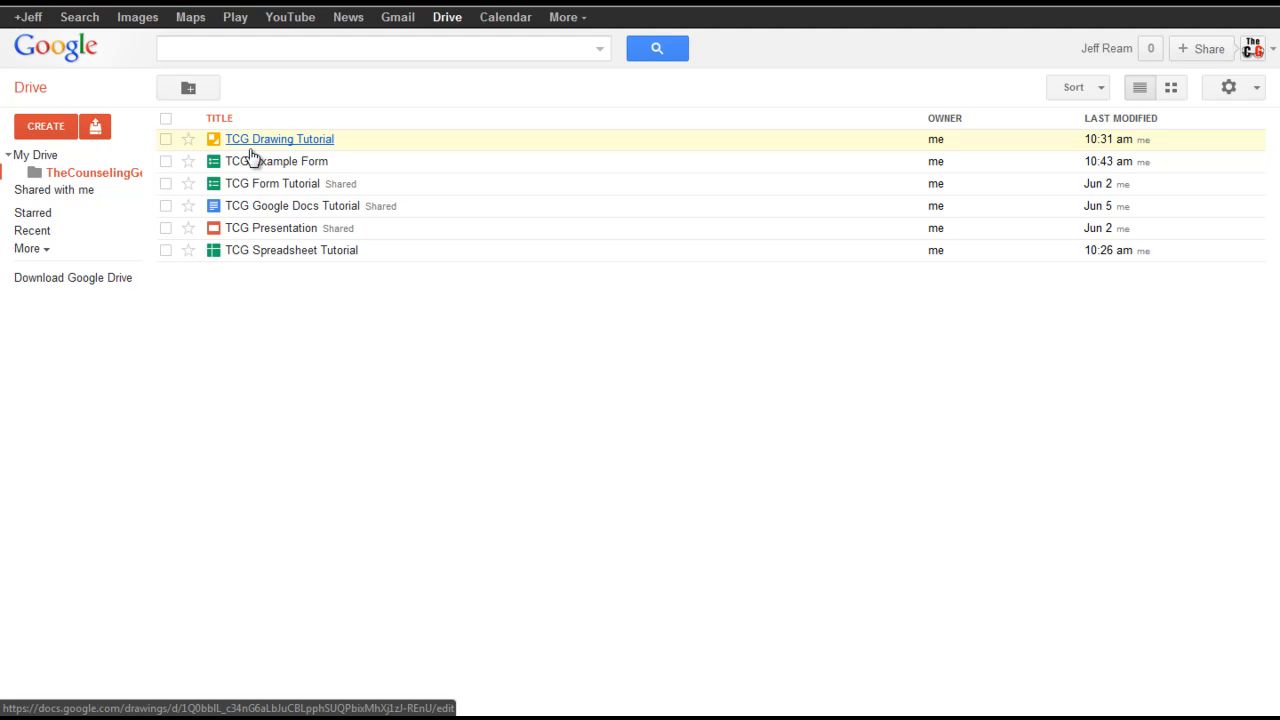
left_click(20, 132)
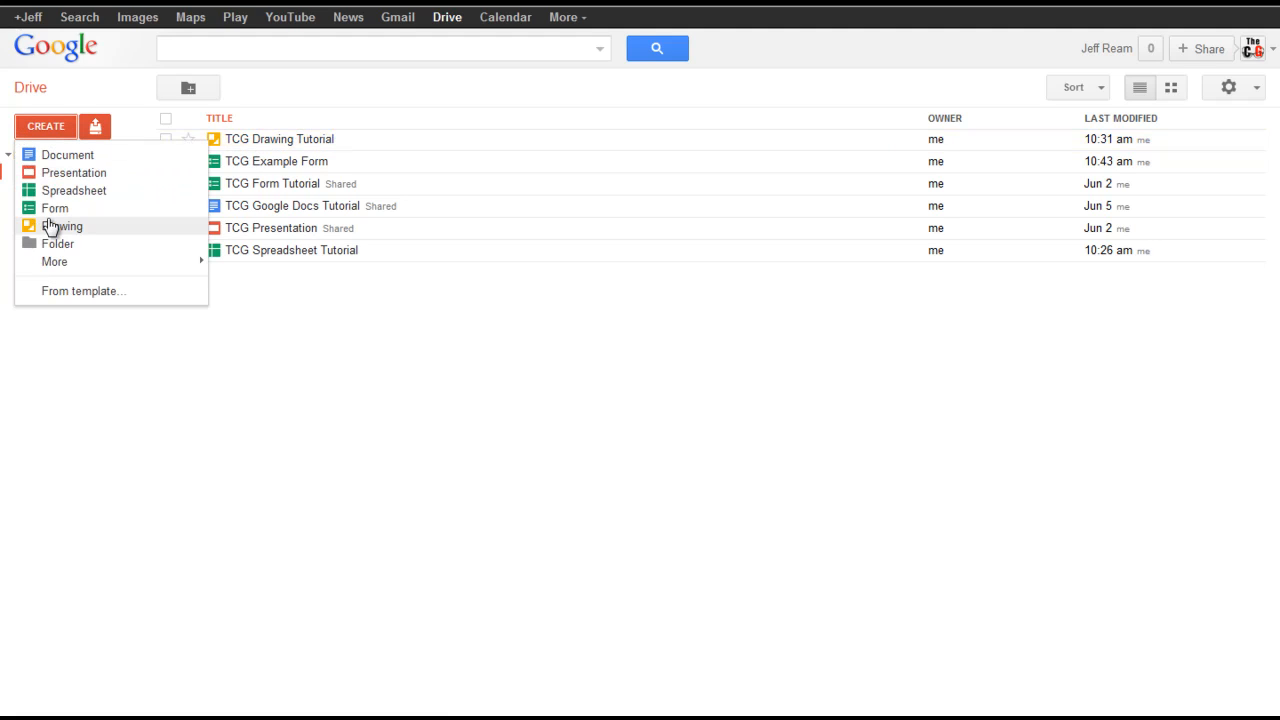
left_click(355, 107)
left_click(300, 140)
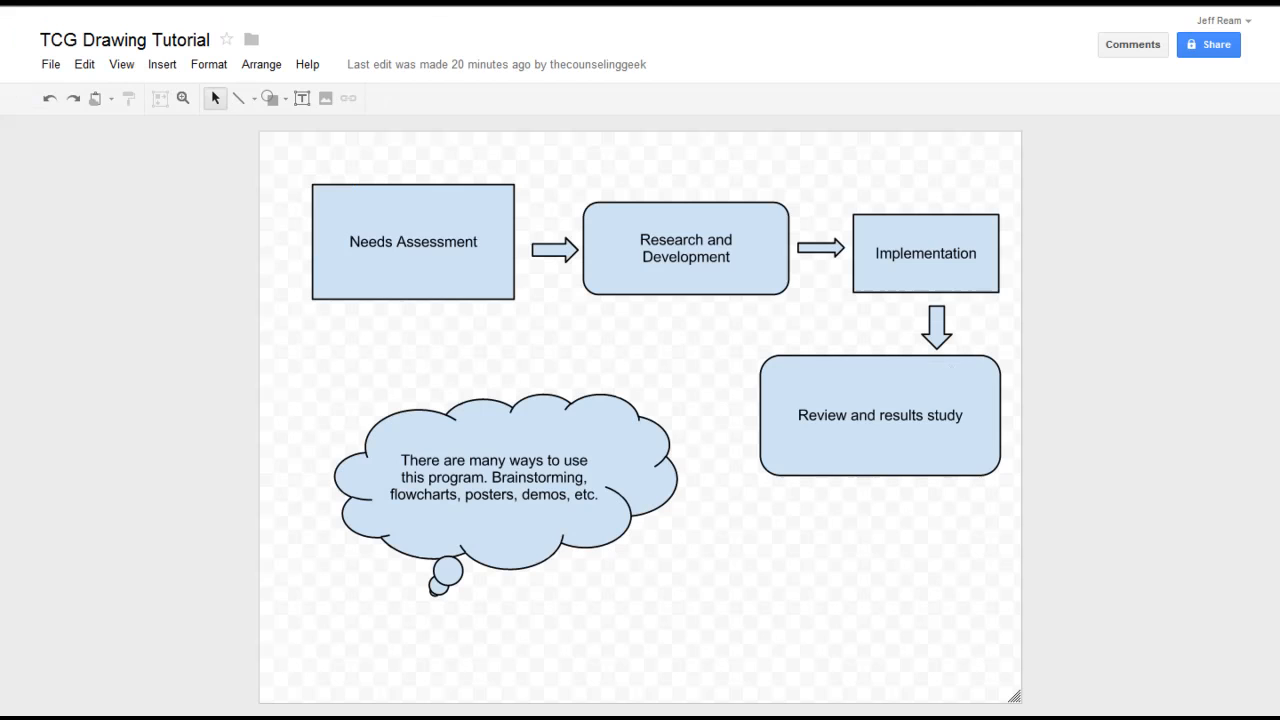